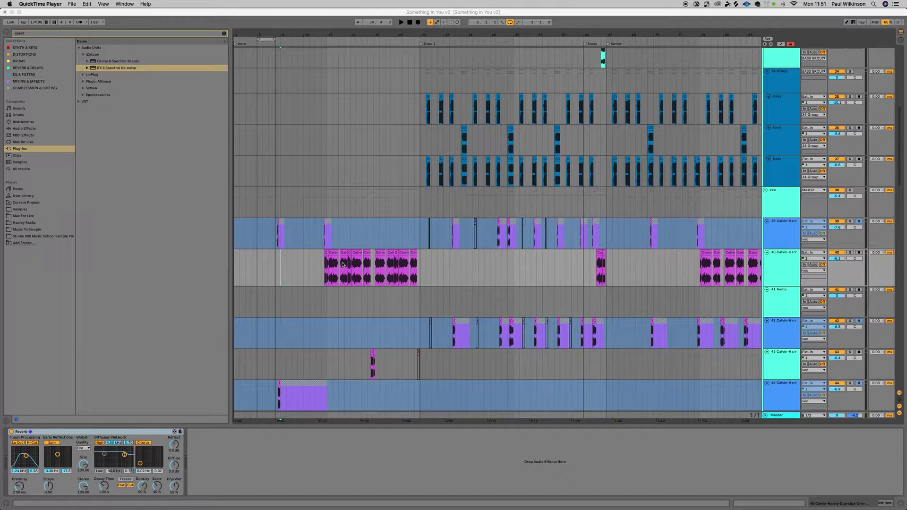
# Locate the chopped vocal clips on track 40 leading up to Drop 1.
pyautogui.click(334, 258)
pyautogui.click(333, 264)
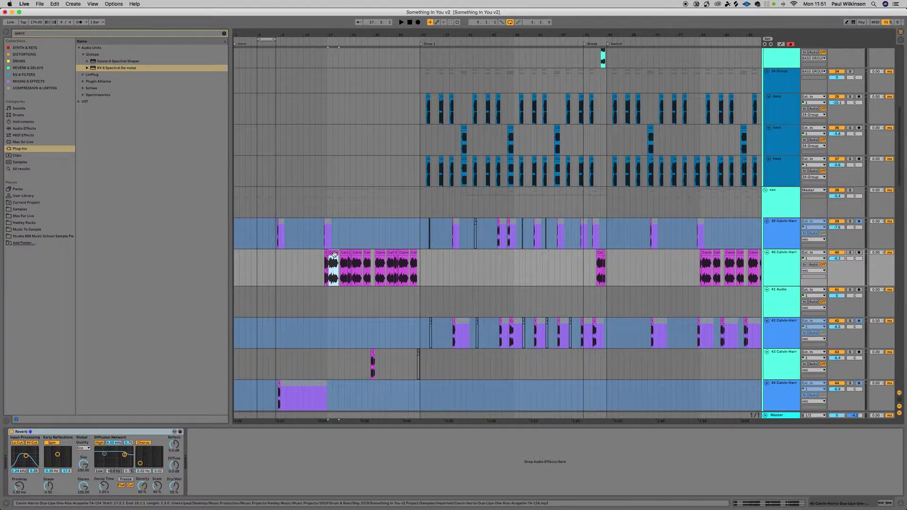
pyautogui.click(321, 284)
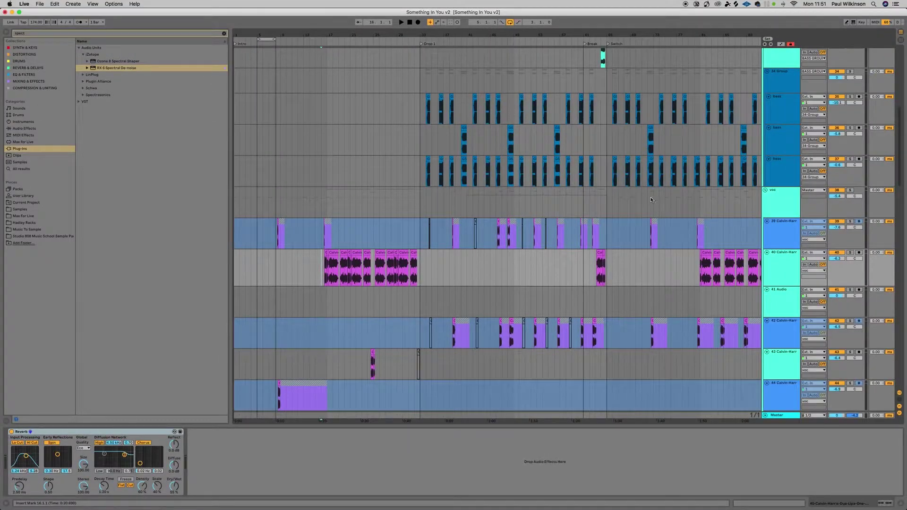
pyautogui.click(410, 60)
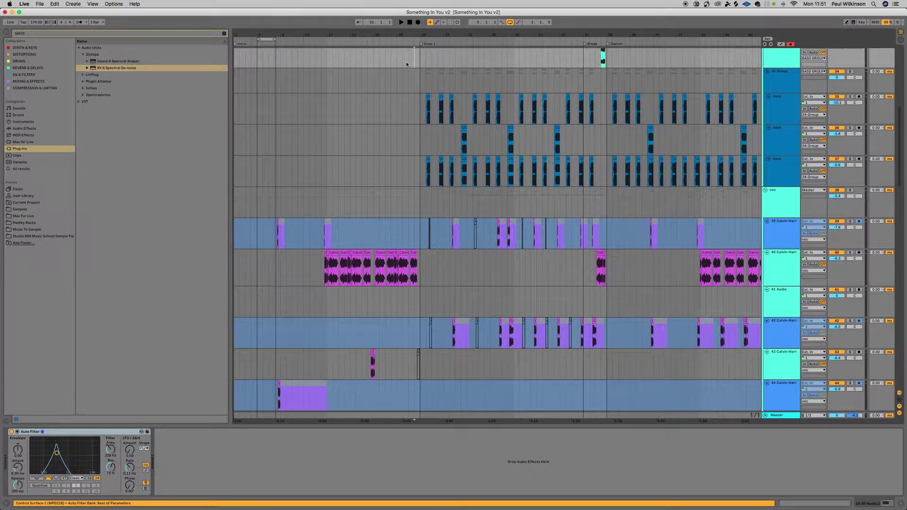
pyautogui.click(324, 264)
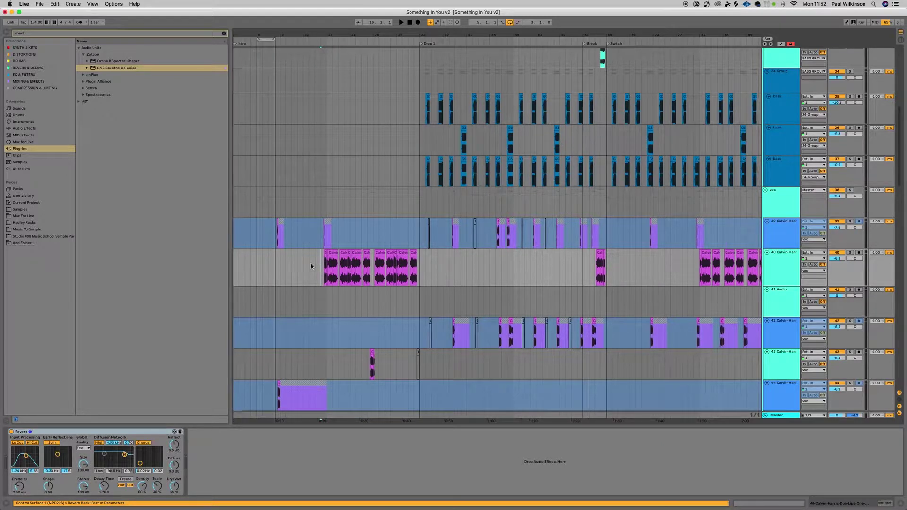
pyautogui.click(316, 263)
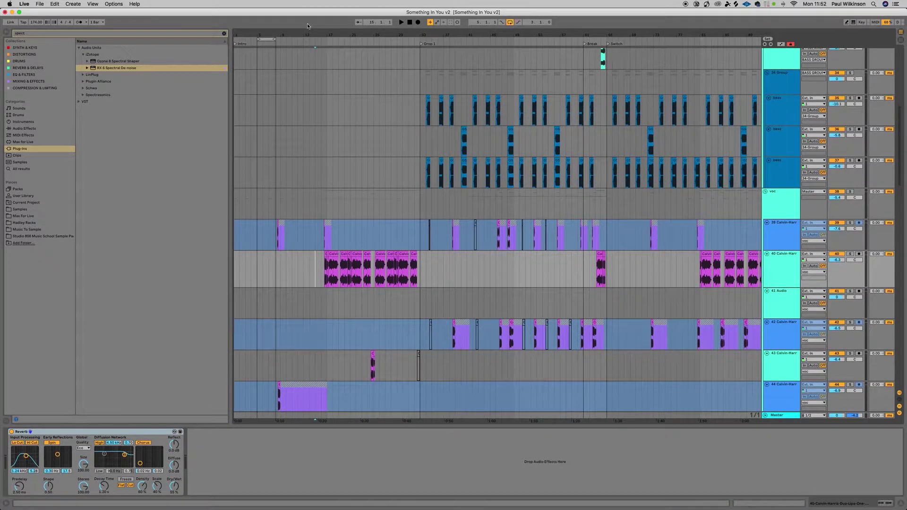
# Examine the chopped vocal clips on track 40 before Drop 1 and their repeats after the Switch.
pyautogui.moveTo(348, 33); pyautogui.dragTo(309, 34)
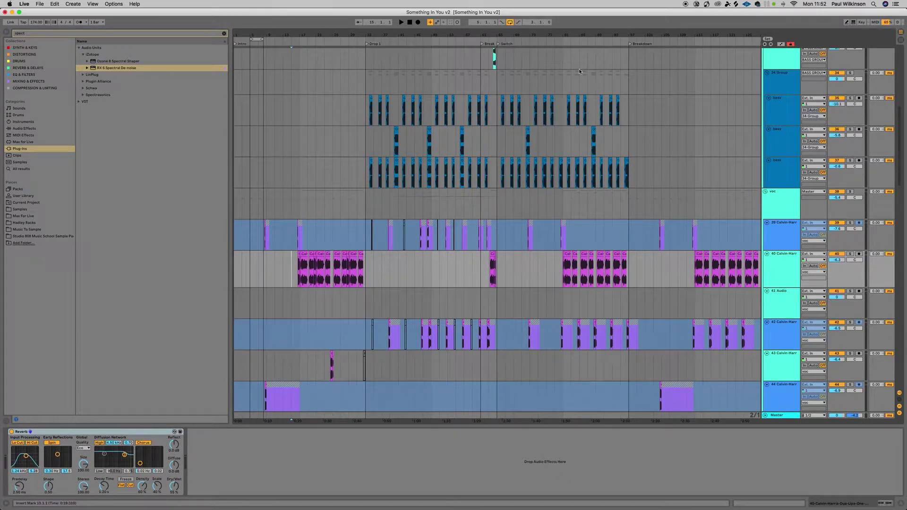
pyautogui.scroll(10, 579, 69)
pyautogui.scroll(-8, 421, 183)
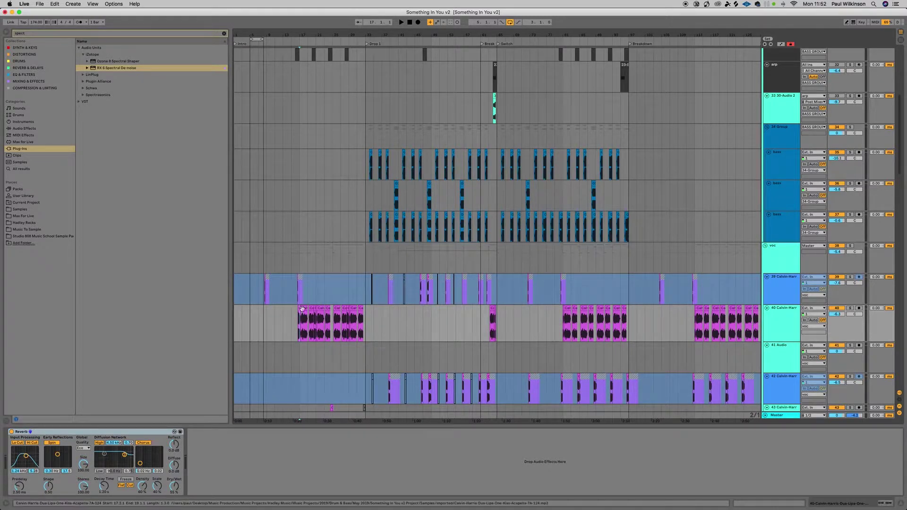
pyautogui.click(318, 313)
pyautogui.click(319, 308)
pyautogui.click(354, 309)
pyautogui.click(360, 314)
pyautogui.hscroll(10, 617, 325)
pyautogui.click(613, 309)
pyautogui.hscroll(-10, 613, 310)
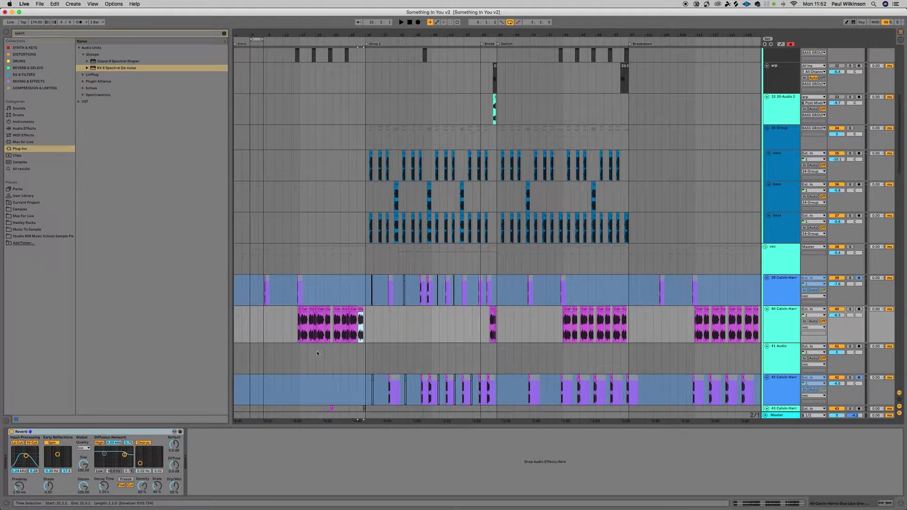
# Play the arrangement from bar 9 and look through the vocal tracks while it runs.
pyautogui.click(263, 332)
pyautogui.click(266, 325)
pyautogui.press('space')
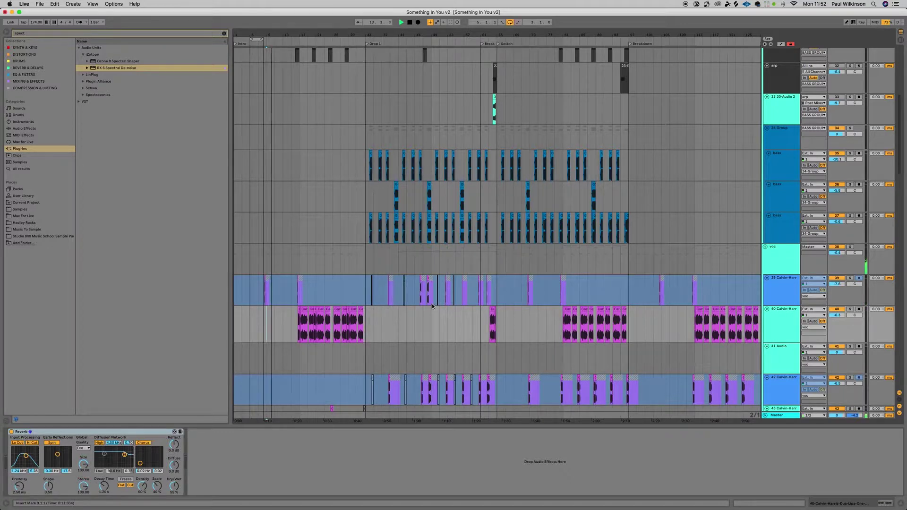
pyautogui.scroll(-1, 399, 301)
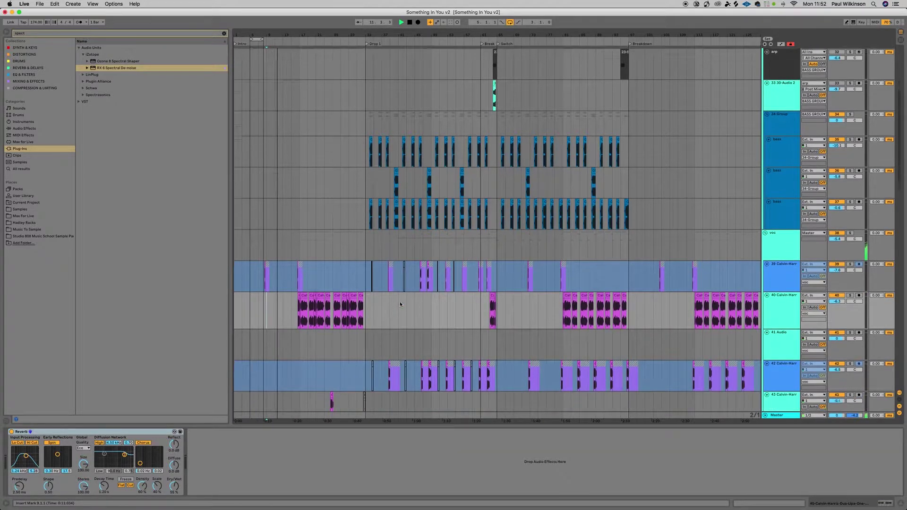
pyautogui.scroll(-5, 400, 301)
pyautogui.scroll(-5, 399, 302)
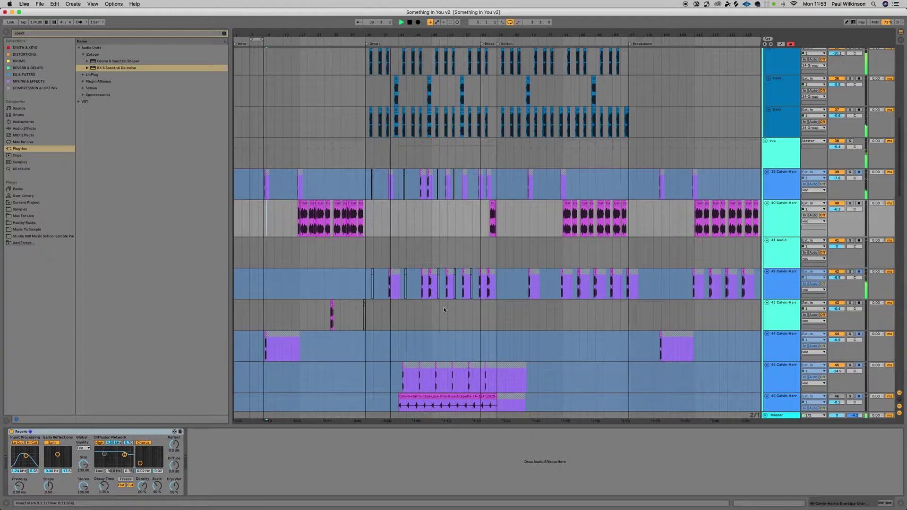
# Inspect the full device chain of the sub bass track that plays during Drop 1.
pyautogui.scroll(15, 443, 307)
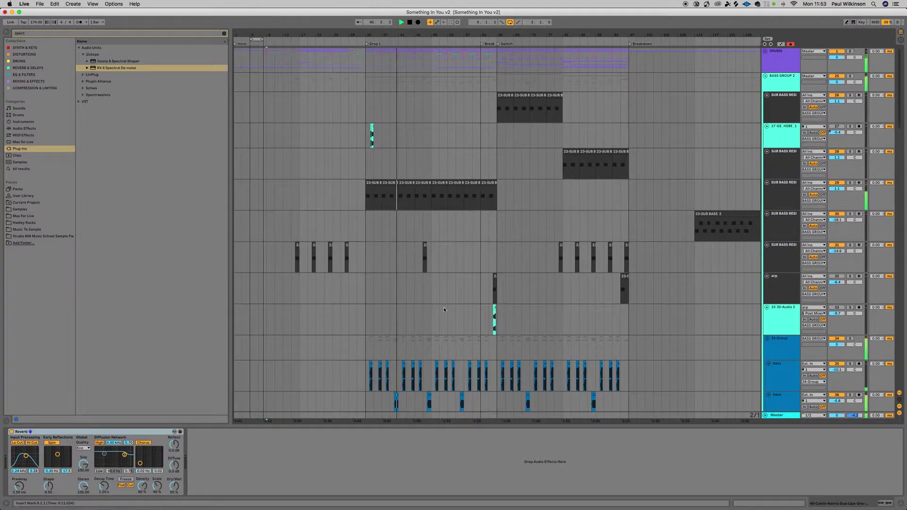
pyautogui.click(783, 194)
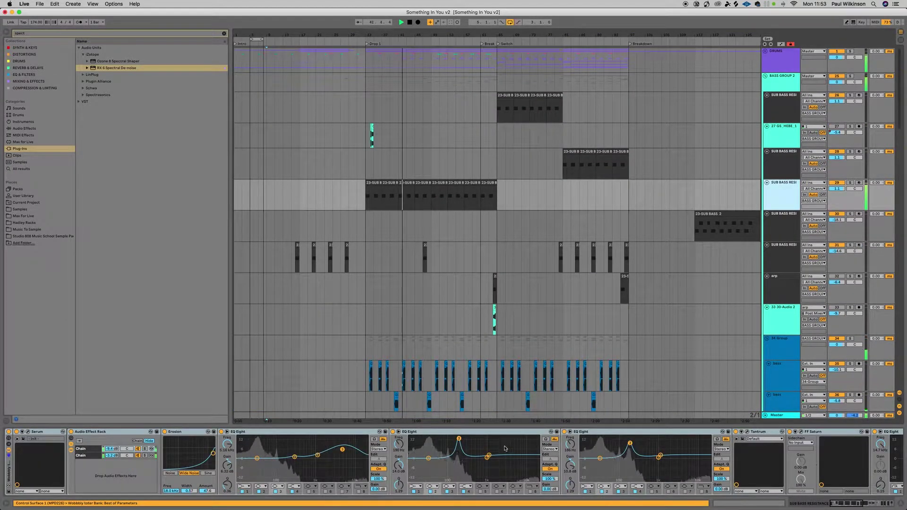
pyautogui.hscroll(15, 504, 449)
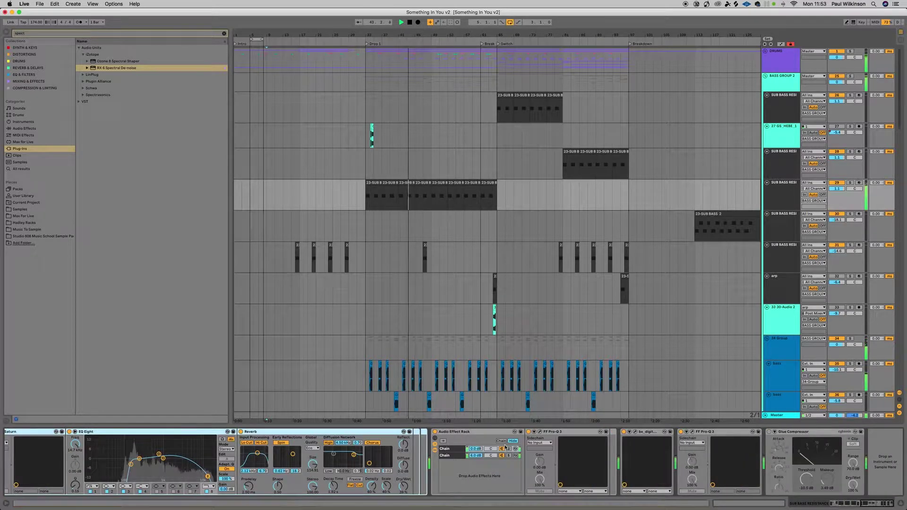
# Inspect the effect on track 53 in the FX group and look over the remaining tracks of the arrangement.
pyautogui.scroll(-10, 681, 319)
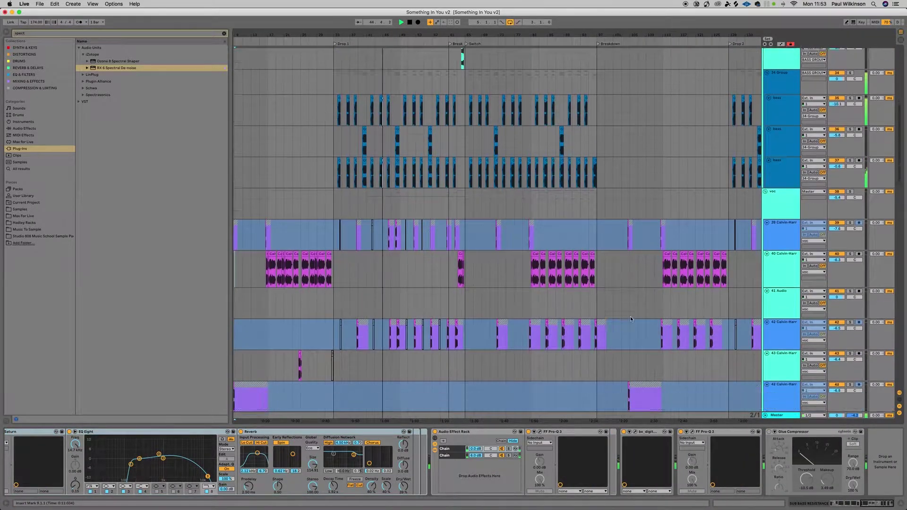
pyautogui.scroll(-12, 630, 319)
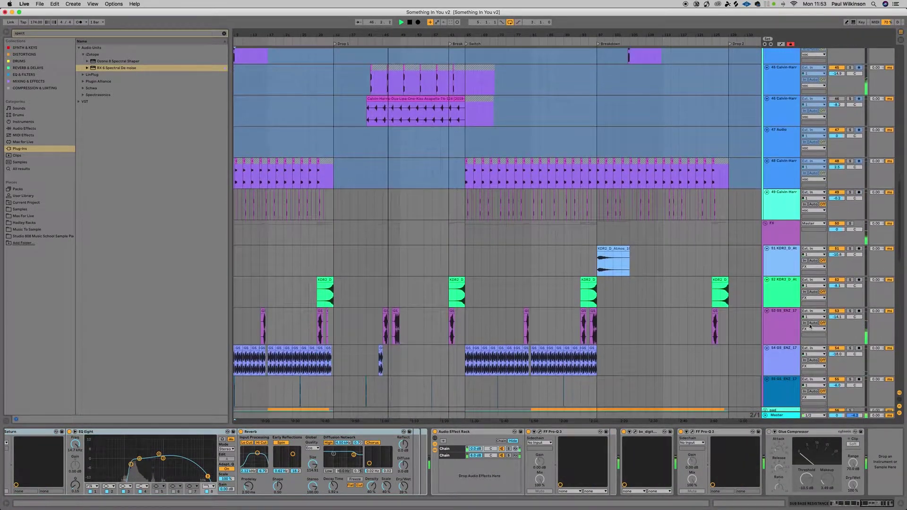
pyautogui.click(782, 326)
pyautogui.scroll(-5, 731, 332)
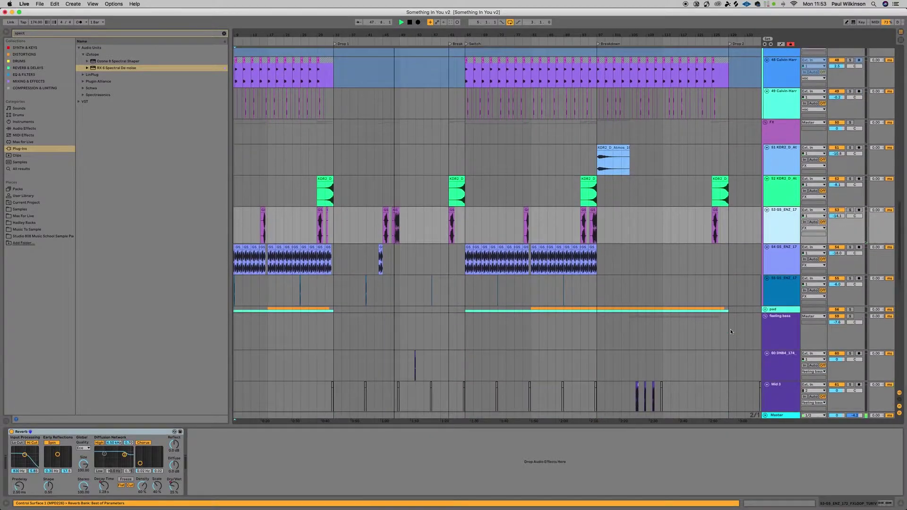
pyautogui.scroll(-15, 730, 331)
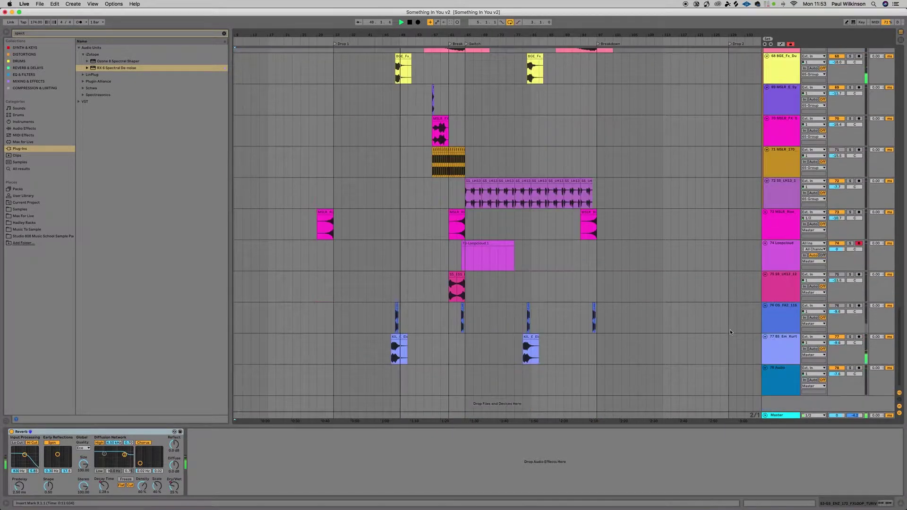
pyautogui.scroll(20, 730, 330)
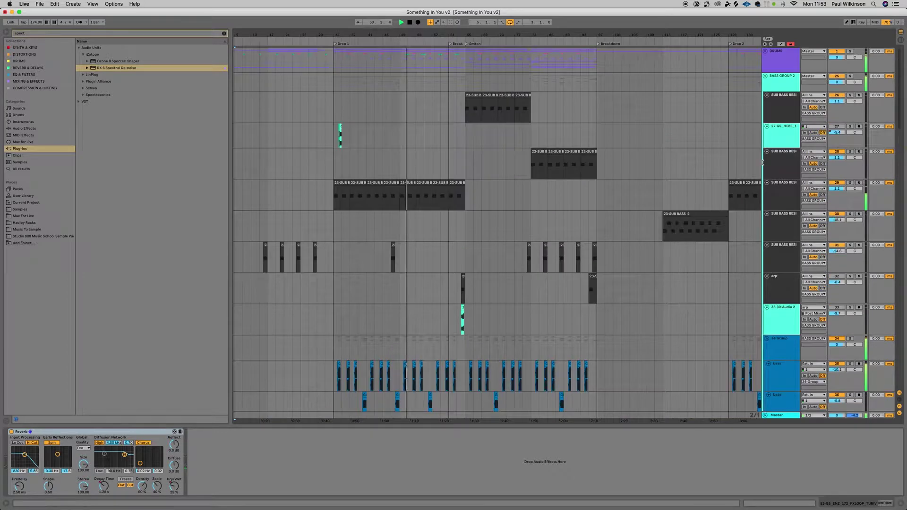
# Unfold the DRUMS group and review its tracks, checking the devices on the audio snare track.
pyautogui.click(765, 50)
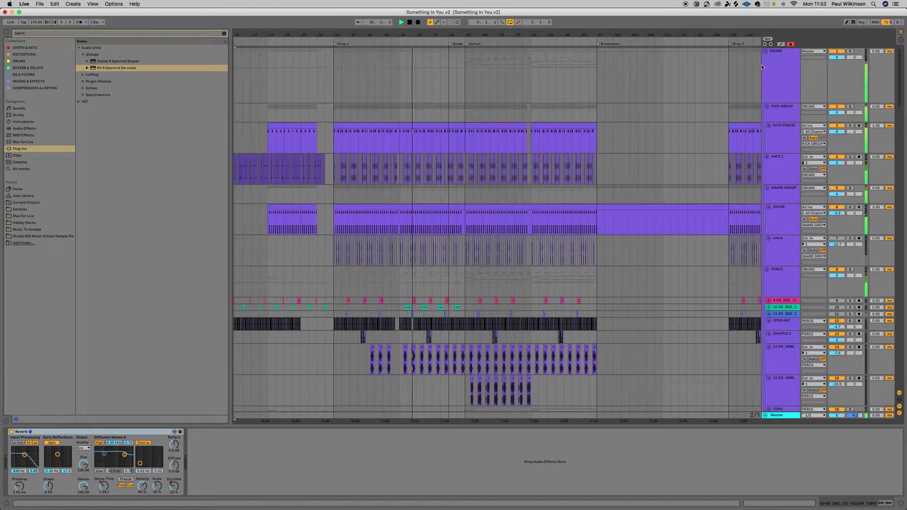
pyautogui.scroll(-4, 778, 144)
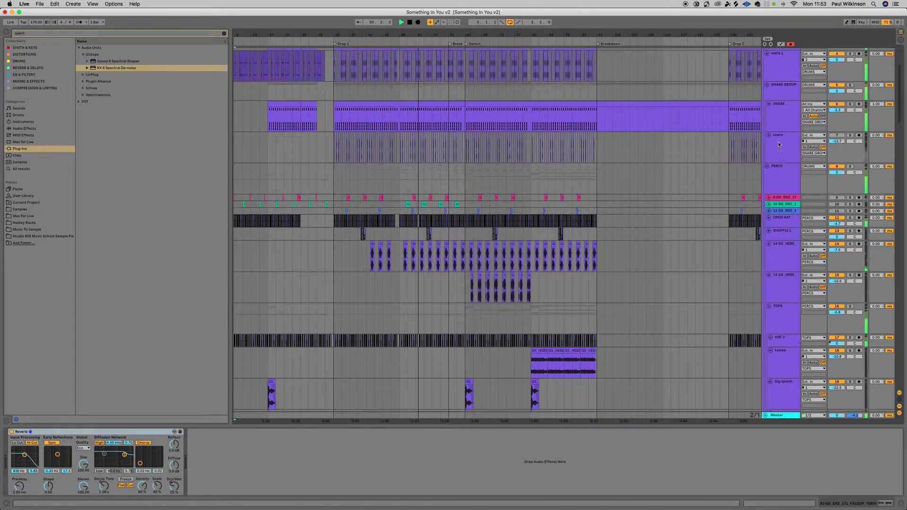
pyautogui.click(778, 144)
pyautogui.scroll(-3, 780, 162)
pyautogui.scroll(-8, 780, 166)
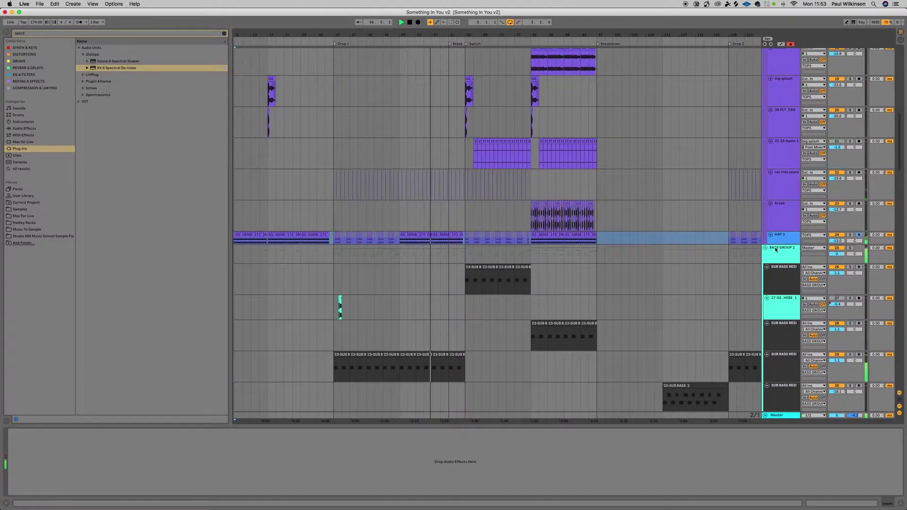
# Inspect the device chains of BASS GROUP 2, the voc group and vocal track 40.
pyautogui.click(775, 249)
pyautogui.scroll(-7, 762, 290)
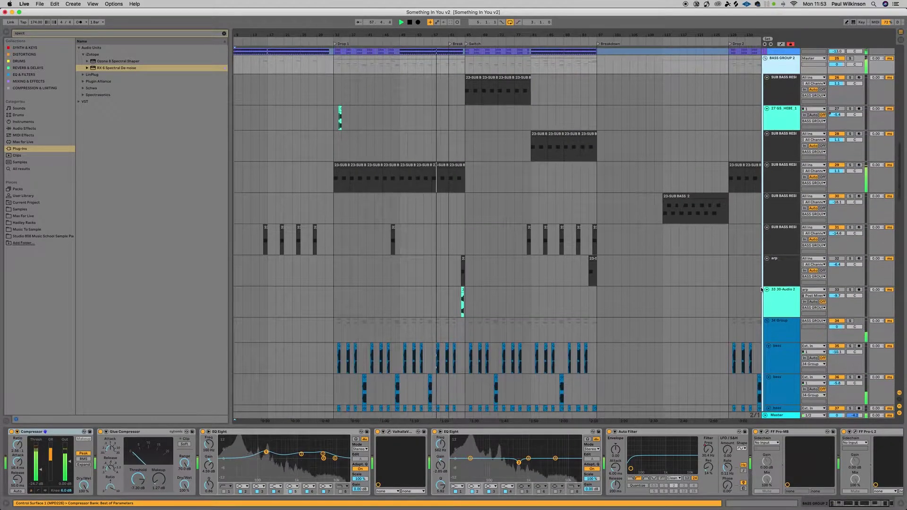
pyautogui.scroll(-10, 761, 289)
pyautogui.scroll(-1, 760, 286)
pyautogui.click(786, 188)
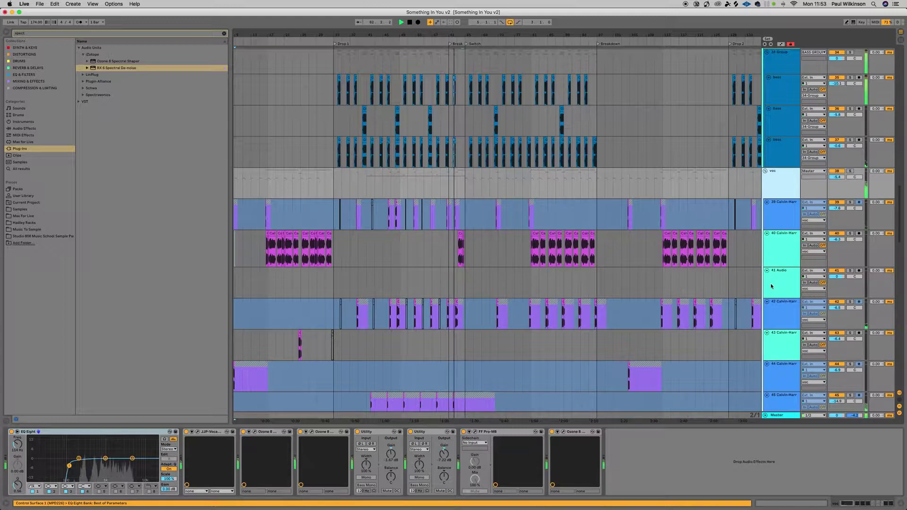
pyautogui.click(775, 256)
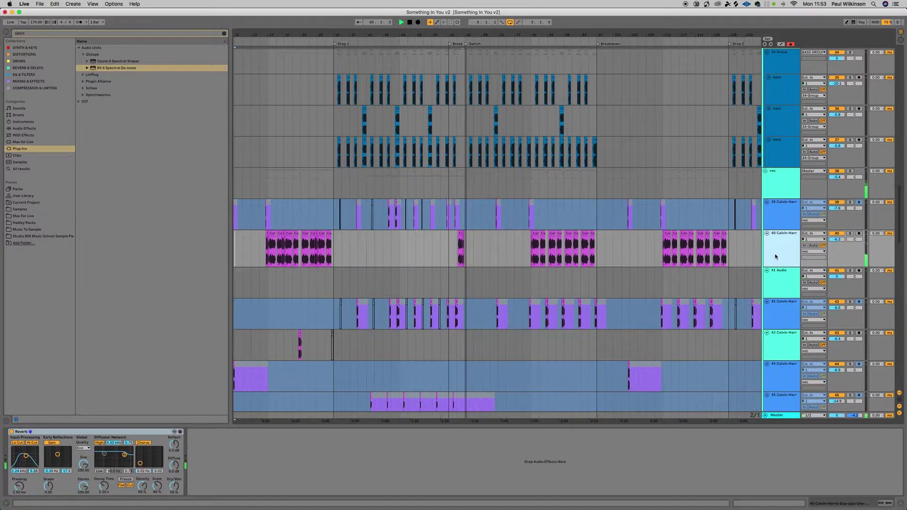
# Look through the lower vocal tracks and the FX clips around the Switch and Breakdown sections.
pyautogui.scroll(-10, 576, 329)
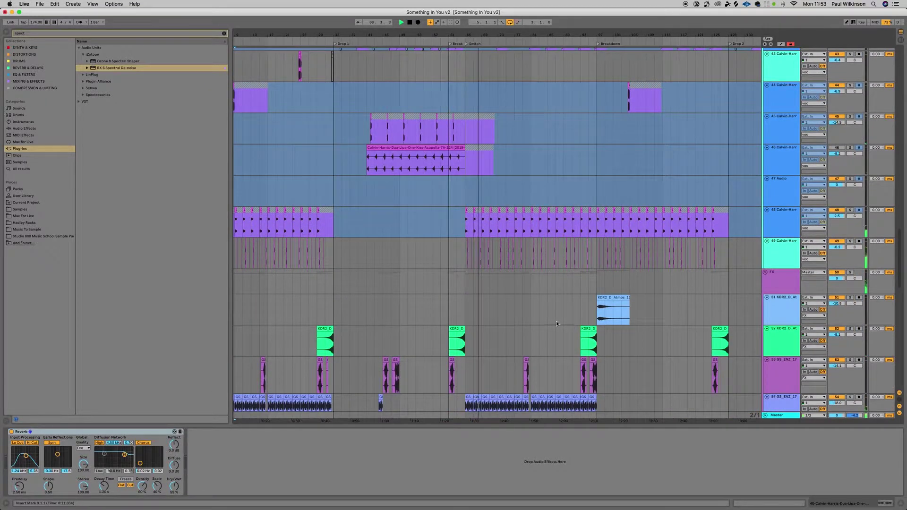
pyautogui.click(600, 322)
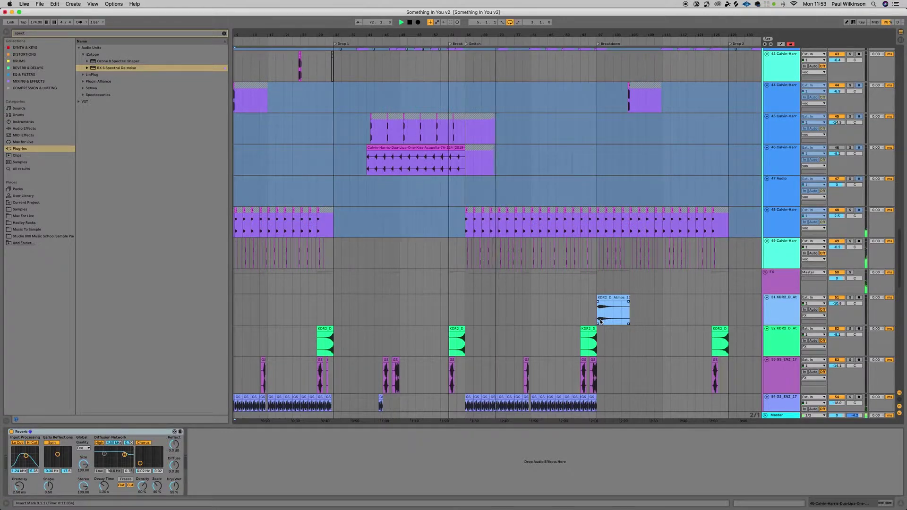
pyautogui.scroll(-5, 642, 326)
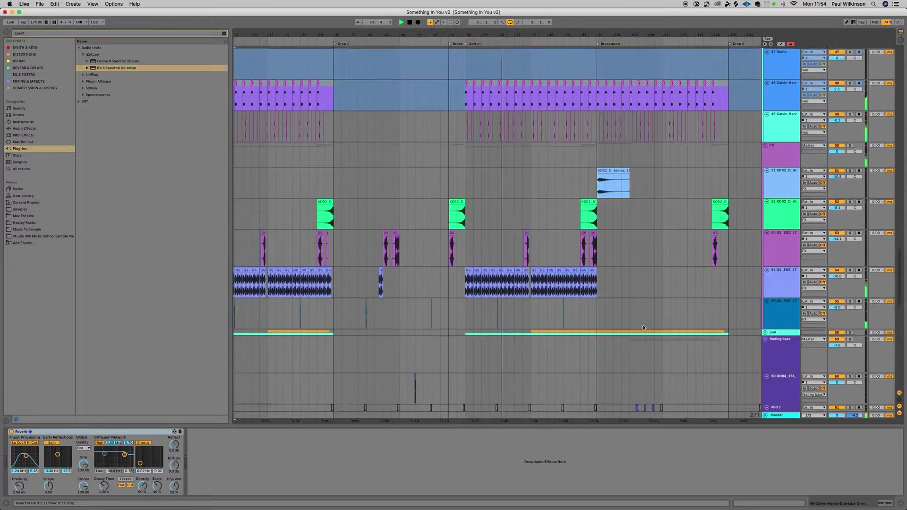
pyautogui.scroll(-2, 642, 325)
pyautogui.scroll(6, 642, 326)
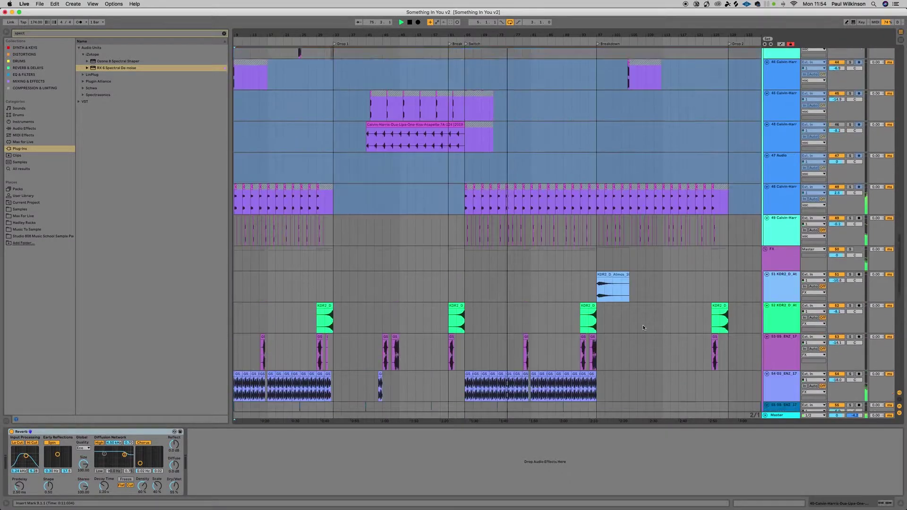
pyautogui.scroll(6, 642, 326)
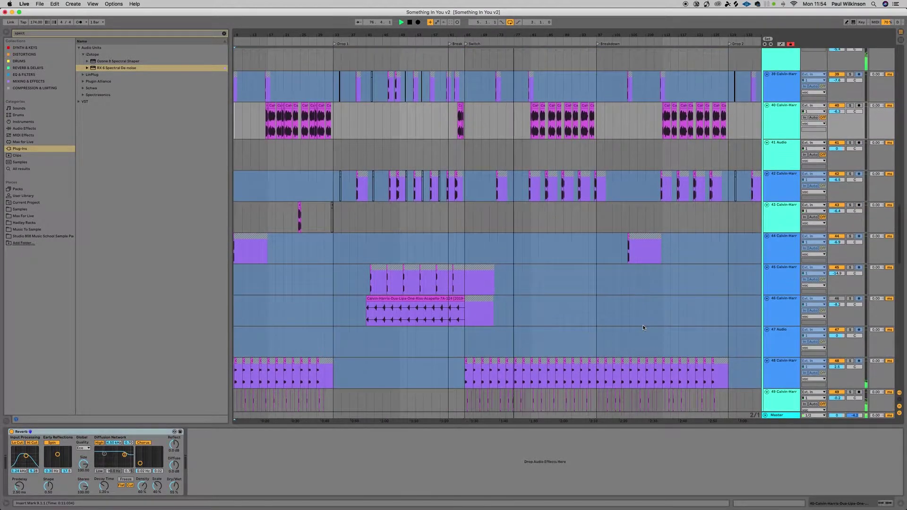
pyautogui.scroll(2, 638, 324)
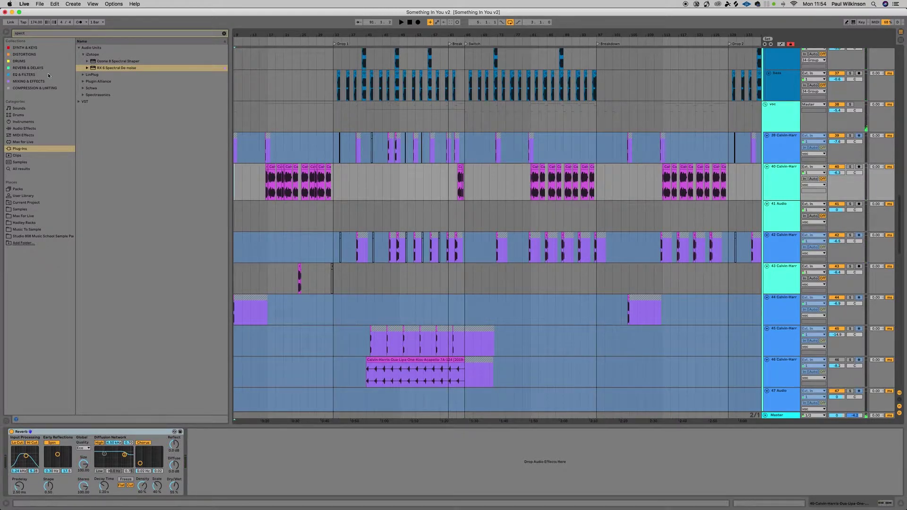
# Clear the browser search and open the Samples folder to show the vocal acapella files.
pyautogui.hscroll(-4, 323, 136)
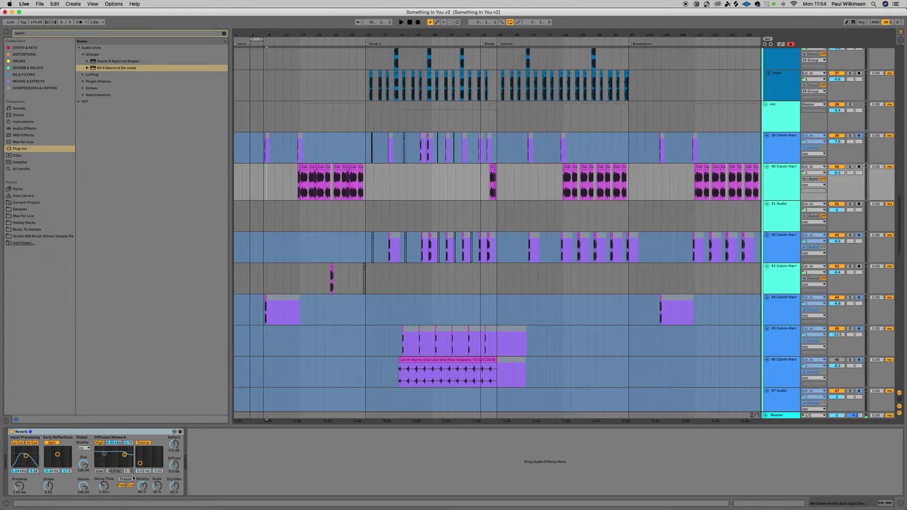
pyautogui.click(31, 216)
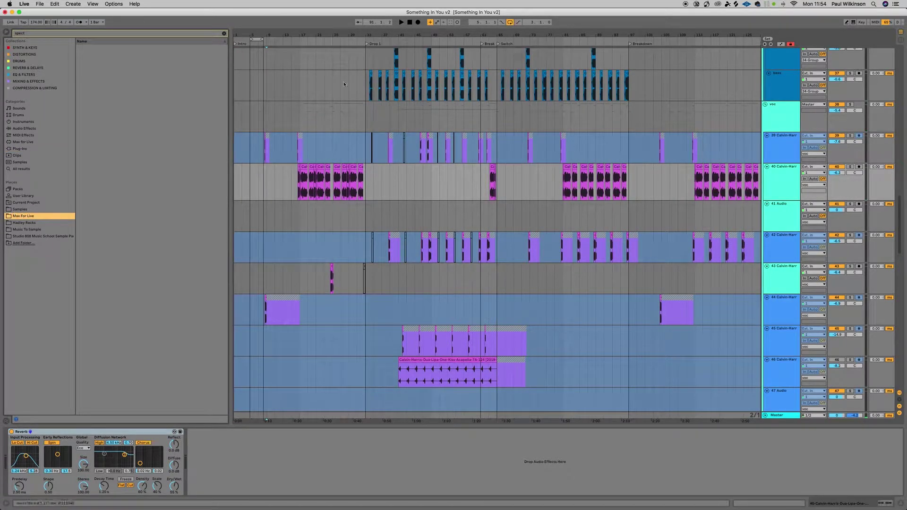
pyautogui.click(222, 32)
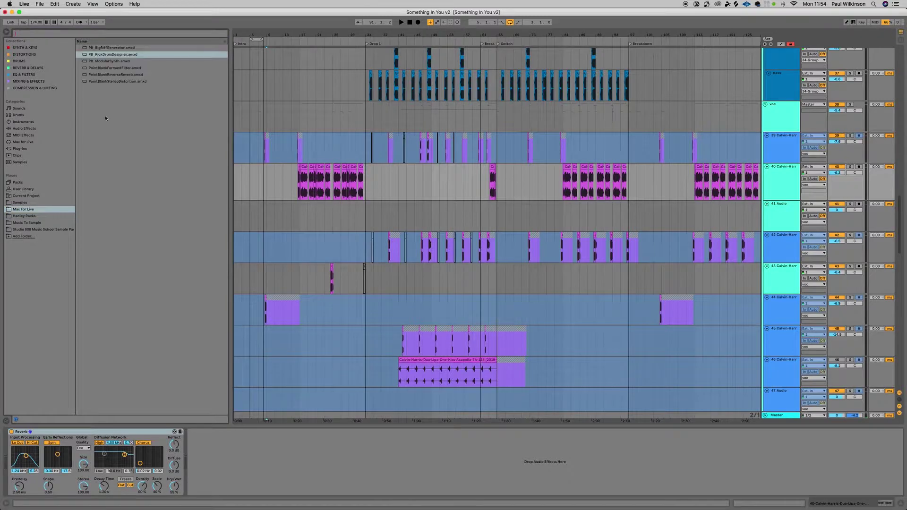
pyautogui.click(32, 201)
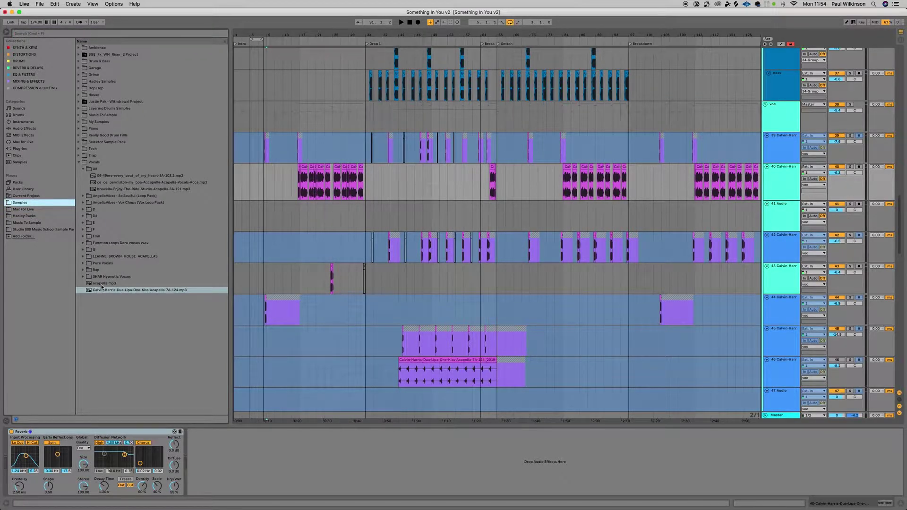
# Place the Calvin Harris Dua Lipa One Kiss acapella on audio track 41 at bar 9 and set its warp mode to Beats.
pyautogui.moveTo(101, 292); pyautogui.dragTo(283, 204)
pyautogui.doubleClick(299, 206)
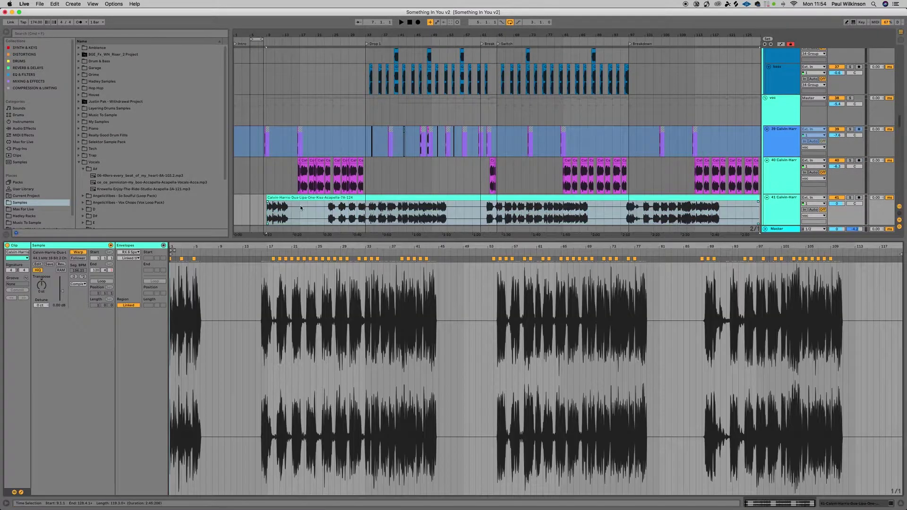
pyautogui.click(78, 284)
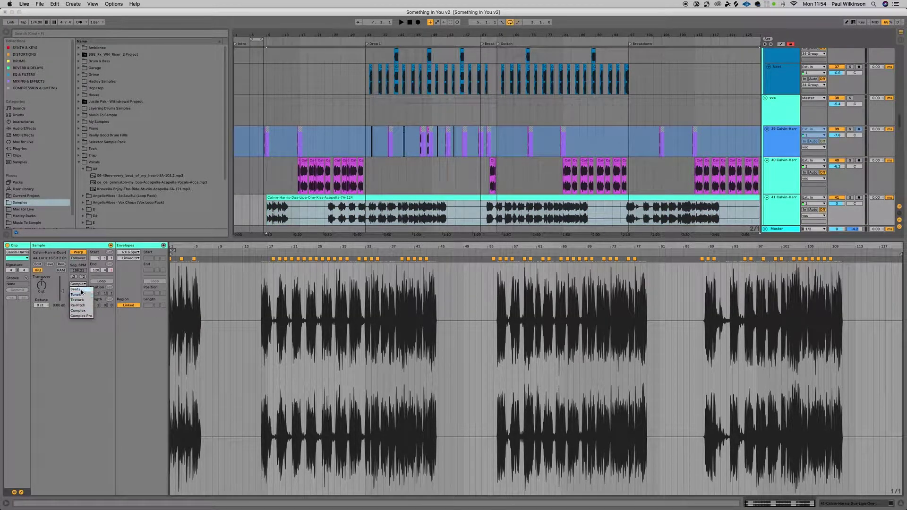
pyautogui.click(82, 290)
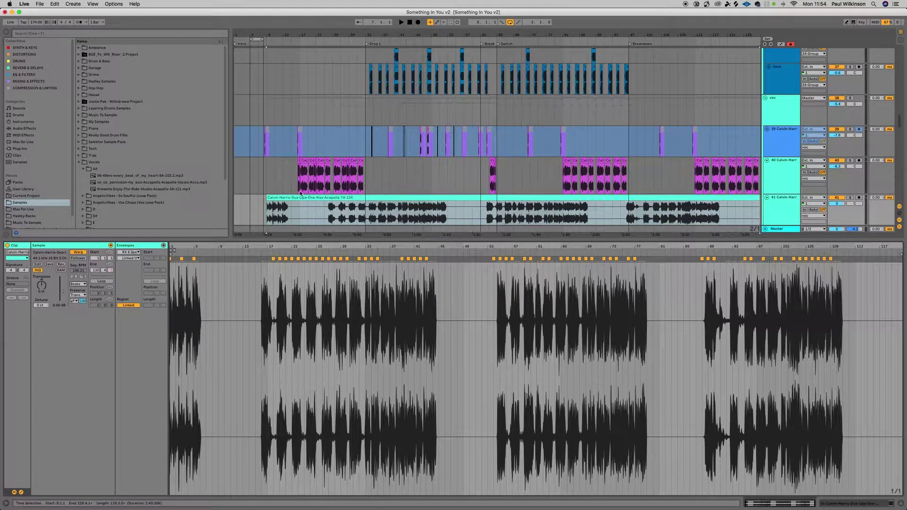
# Solo the acapella track and play it from several points to judge the Beats warping.
pyautogui.click(854, 200)
pyautogui.press('space')
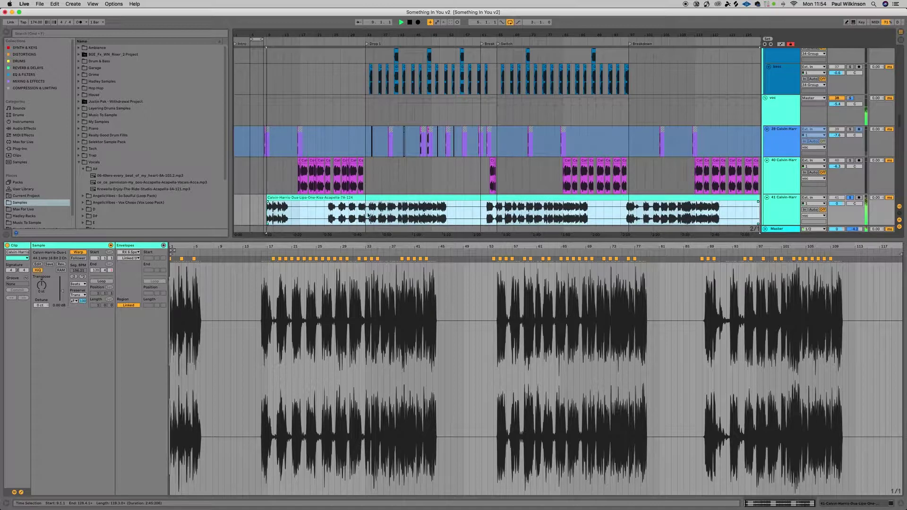
pyautogui.press('space')
pyautogui.click(383, 215)
pyautogui.press('space')
pyautogui.press('space')
pyautogui.click(407, 213)
pyautogui.press('space')
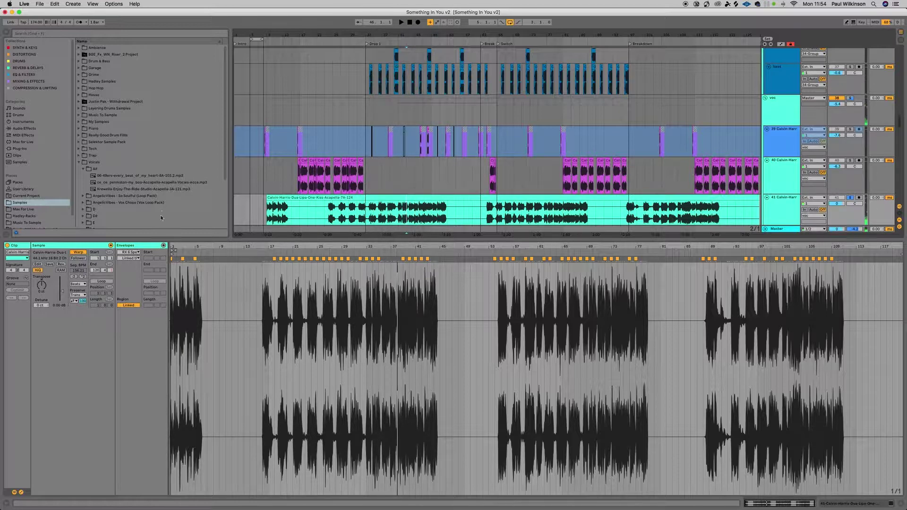
pyautogui.moveTo(401, 246); pyautogui.dragTo(372, 286)
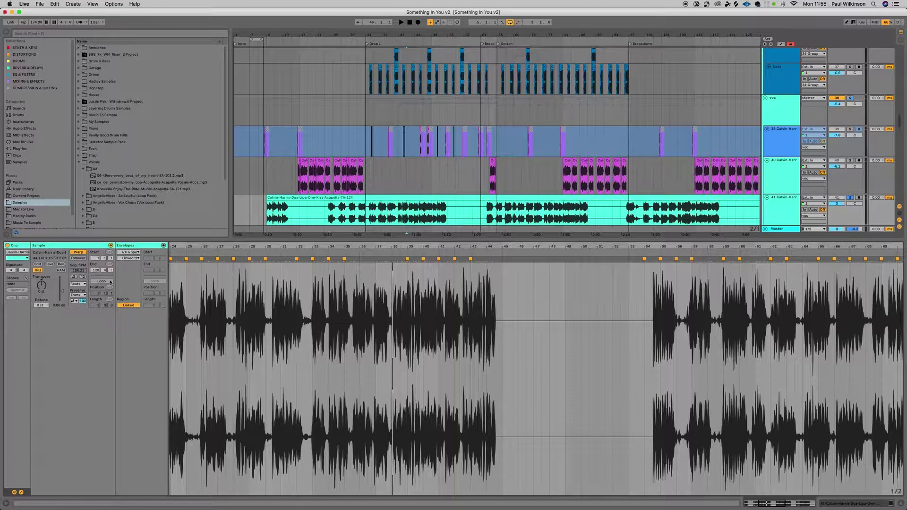
# Set the acapella clip's warp mode to Complex Pro with formants at 0 and play it back.
pyautogui.click(79, 285)
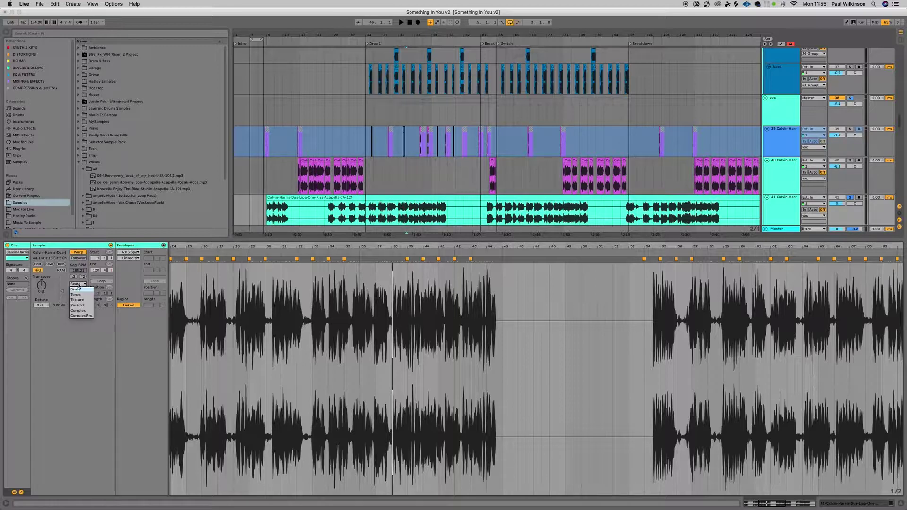
pyautogui.click(76, 316)
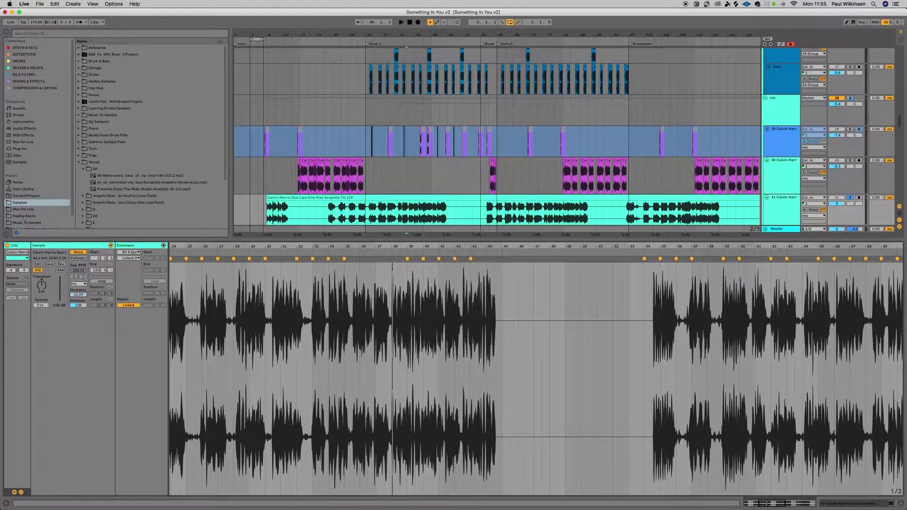
pyautogui.press('space')
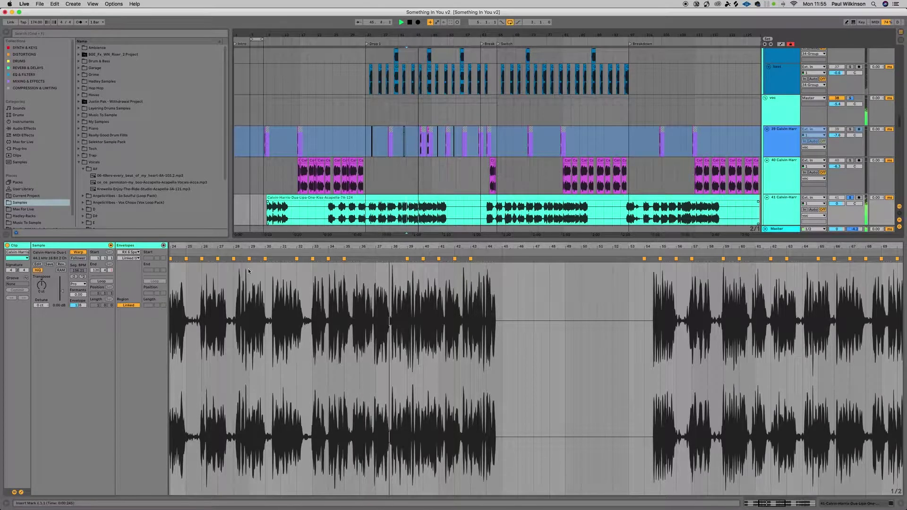
pyautogui.press('space')
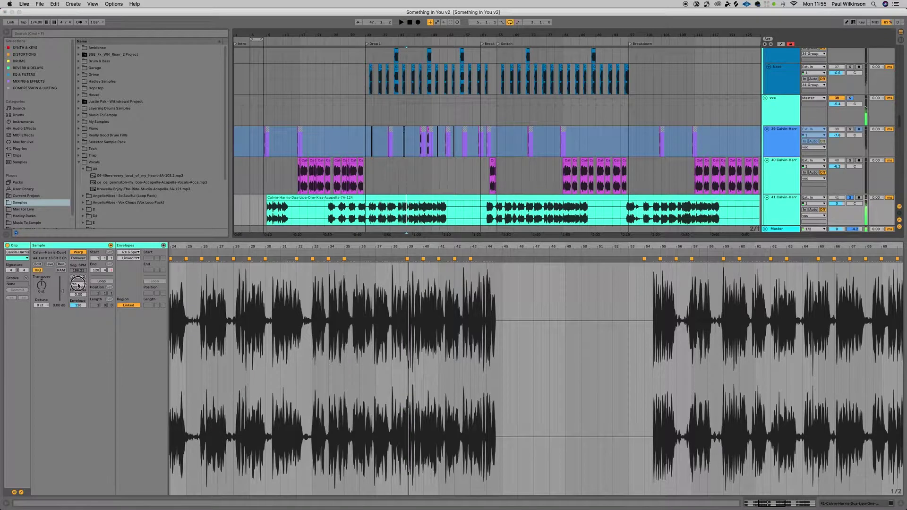
# Compare playback in Beats warp mode from around bar 43, and return the acapella clip to Complex Pro.
pyautogui.click(78, 284)
pyautogui.click(78, 288)
pyautogui.click(399, 212)
pyautogui.press('space')
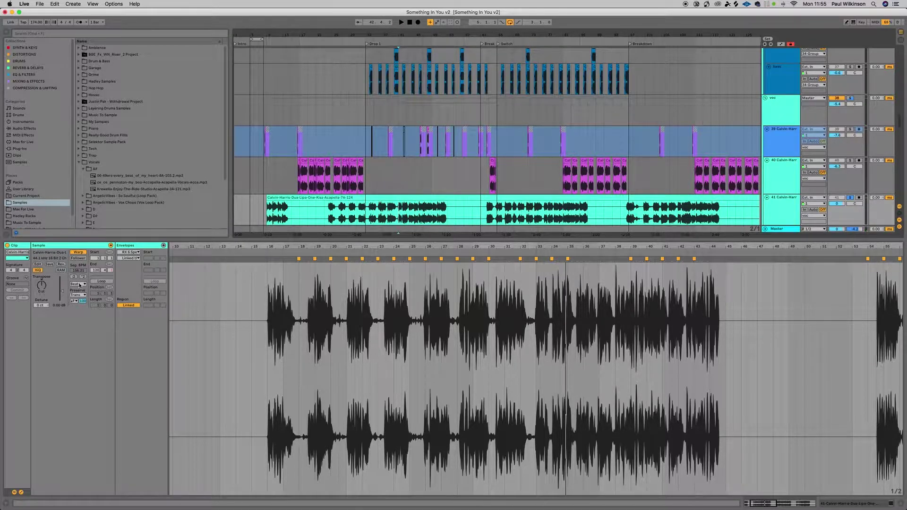
pyautogui.click(78, 284)
pyautogui.click(82, 300)
pyautogui.click(320, 277)
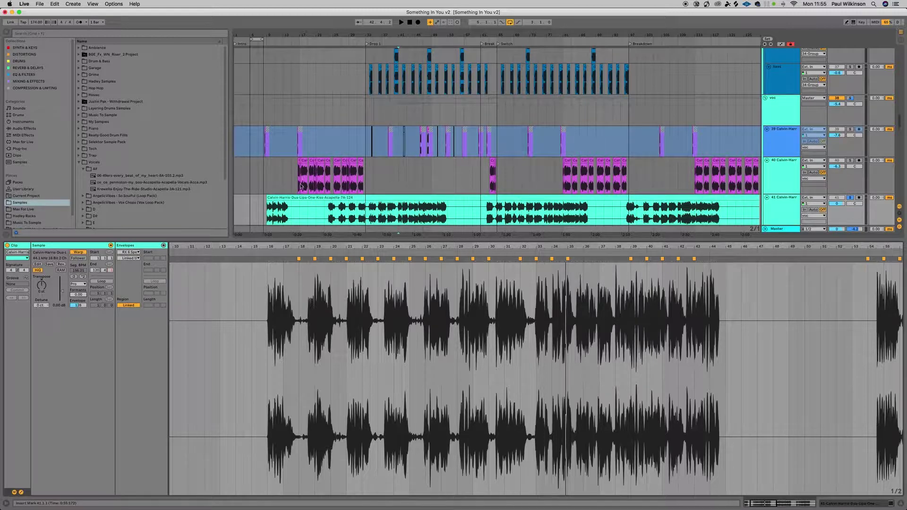
# Play the acapella from bar 13 to listen for background noise between the vocal phrases.
pyautogui.click(281, 216)
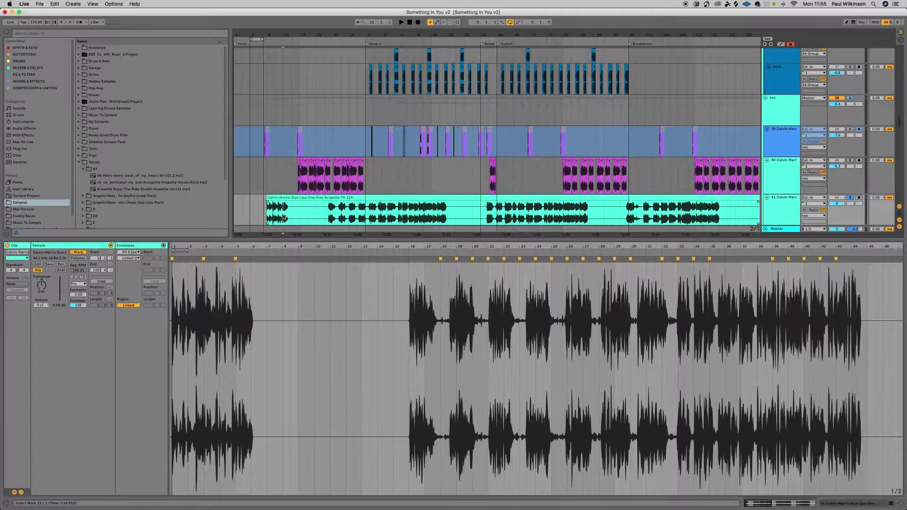
pyautogui.press('space')
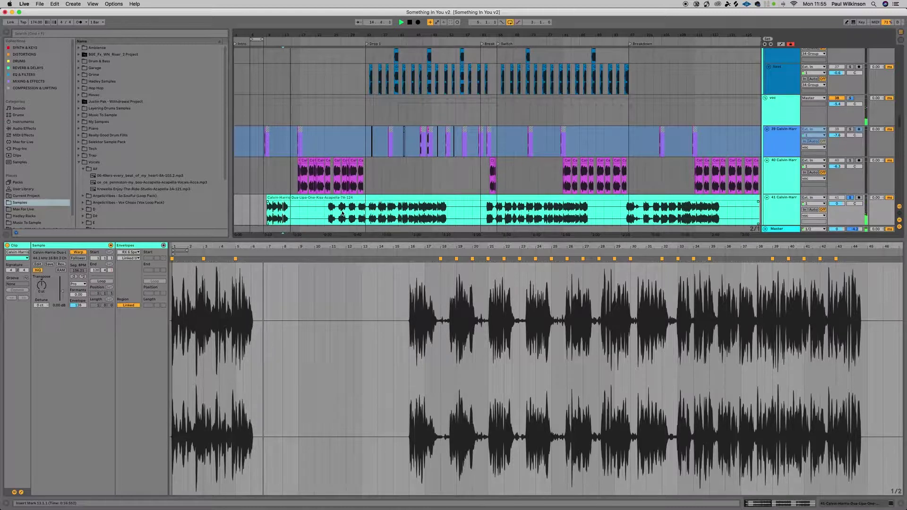
pyautogui.click(330, 196)
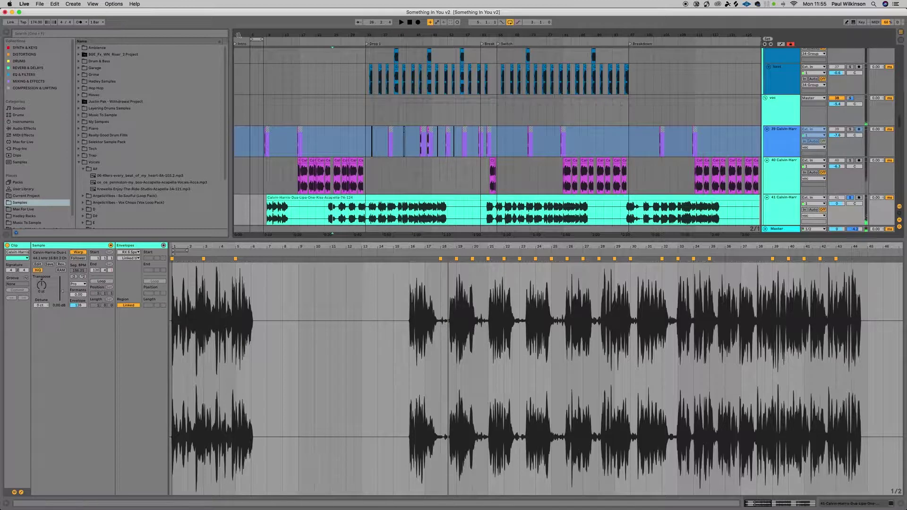
# Loop the noise-only gap between two vocal phrases from 25.4.1 to 26.3.1 and play it back.
pyautogui.moveTo(257, 40); pyautogui.dragTo(333, 78)
pyautogui.moveTo(313, 40); pyautogui.dragTo(368, 40)
pyautogui.press('space')
pyautogui.press('space')
pyautogui.moveTo(339, 40); pyautogui.dragTo(353, 39)
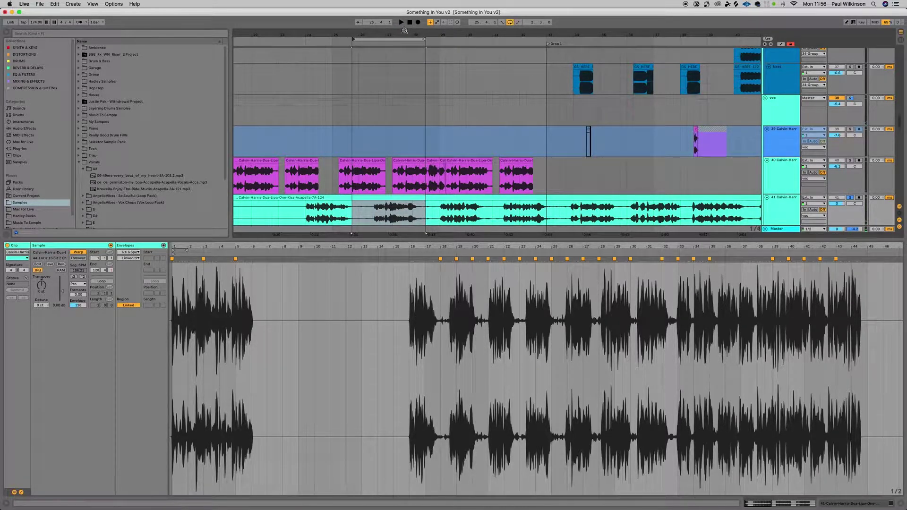
pyautogui.moveTo(422, 37); pyautogui.dragTo(372, 38)
pyautogui.press('space')
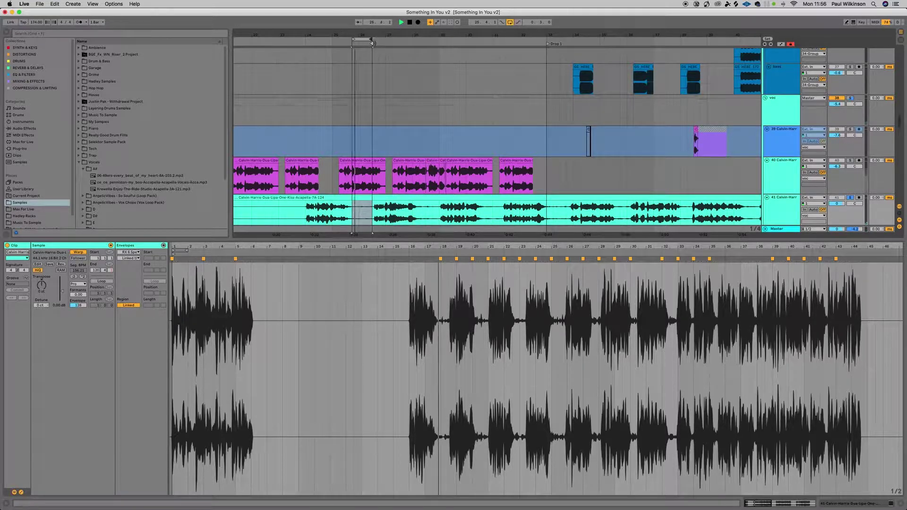
pyautogui.press('space')
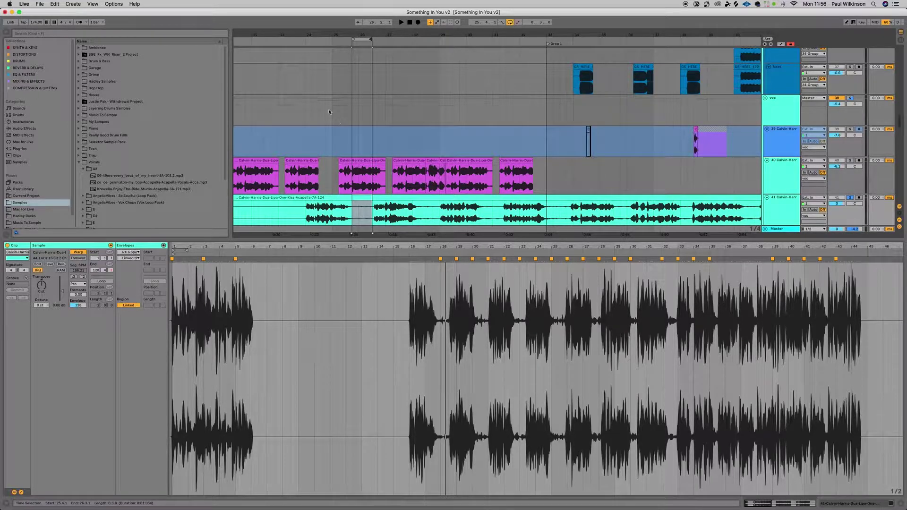
# Find RX 6 Spectral De-noise in the Mixing & Effects collection and add it to the acapella track.
pyautogui.click(28, 74)
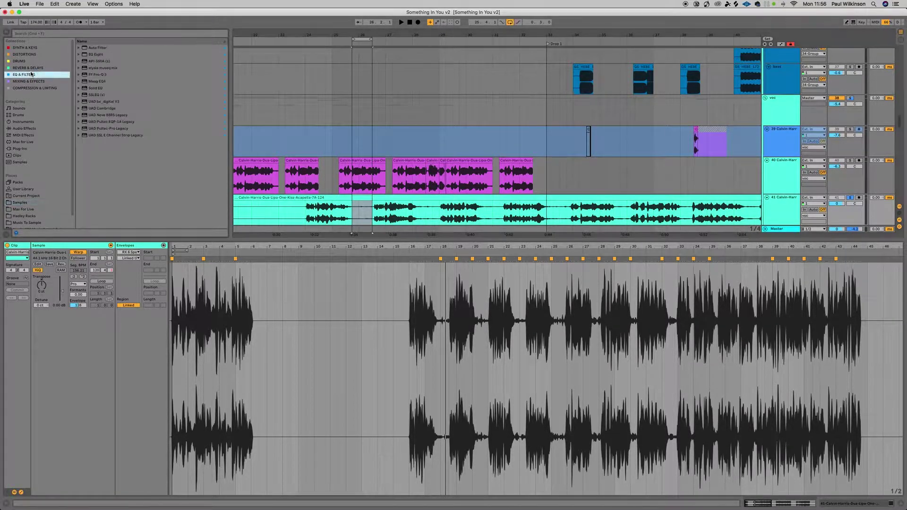
pyautogui.click(36, 83)
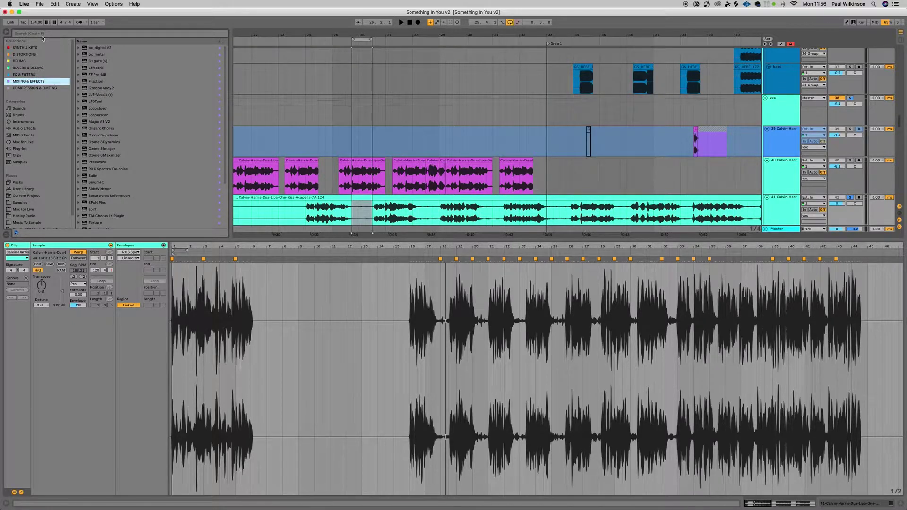
pyautogui.scroll(-3, 127, 165)
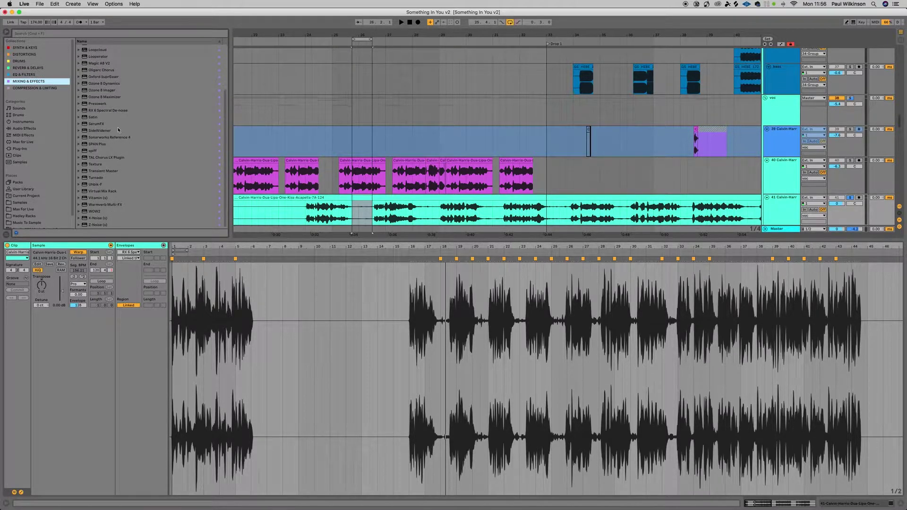
pyautogui.click(95, 111)
pyautogui.moveTo(85, 112); pyautogui.dragTo(353, 209)
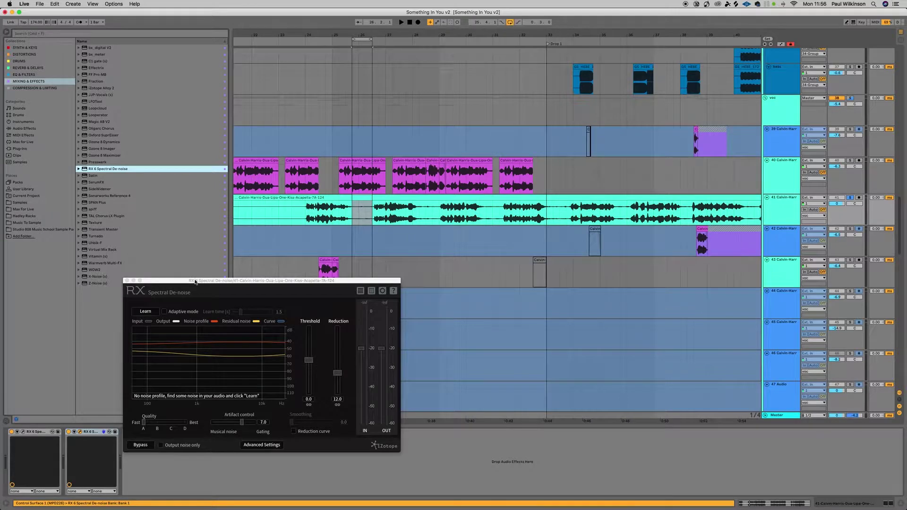
# Lower the de-noiser's threshold to -6.0 and reduction to 0.0, and move its window clear of the acapella waveform.
pyautogui.moveTo(194, 282); pyautogui.dragTo(394, 243)
pyautogui.moveTo(509, 322); pyautogui.dragTo(538, 370)
pyautogui.moveTo(439, 243); pyautogui.dragTo(466, 265)
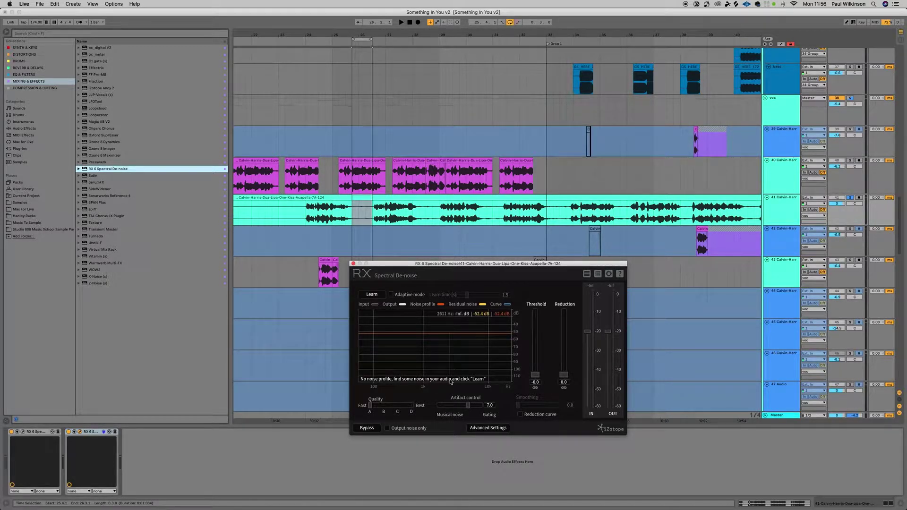
pyautogui.moveTo(442, 263); pyautogui.dragTo(371, 287)
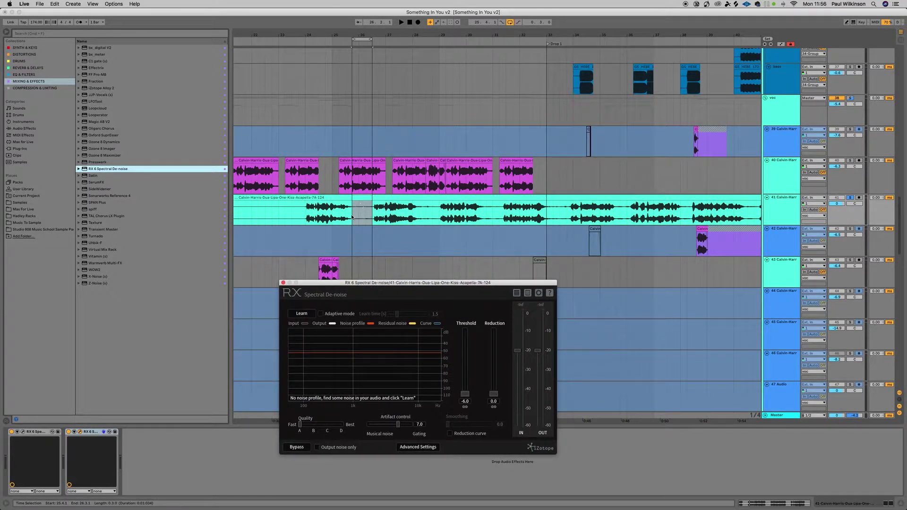
# Check the loop over the noise-only gap at 25.4.1 and audition the vocal just before it with the de-noiser open.
pyautogui.click(352, 218)
pyautogui.click(363, 40)
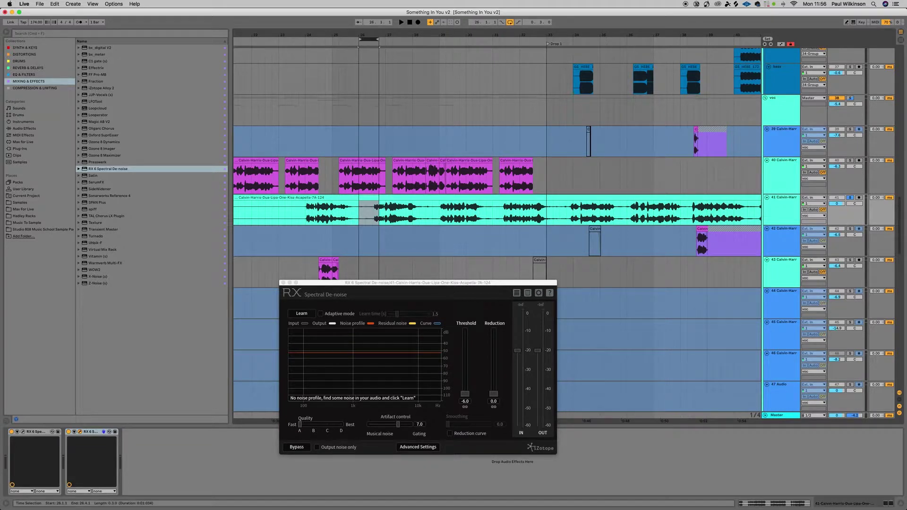
pyautogui.moveTo(363, 40); pyautogui.dragTo(366, 39)
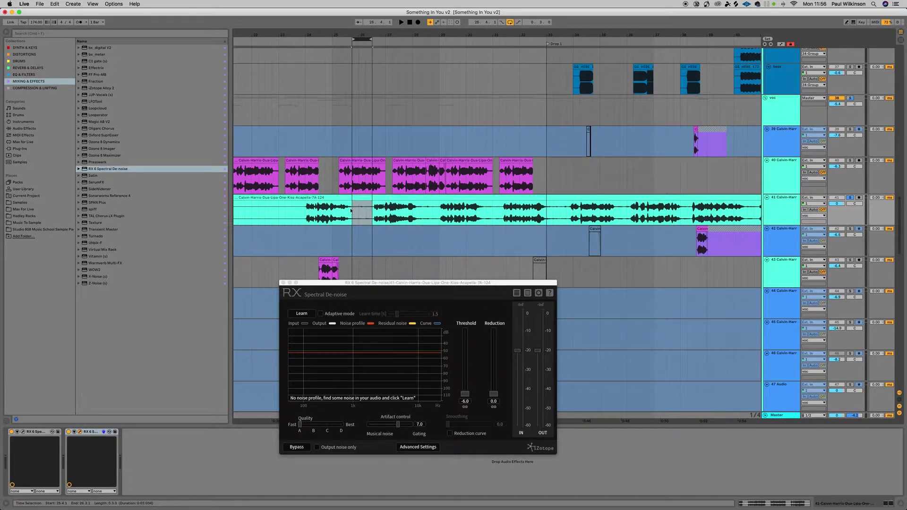
pyautogui.press('space')
pyautogui.press('space')
pyautogui.click(333, 210)
pyautogui.press('space')
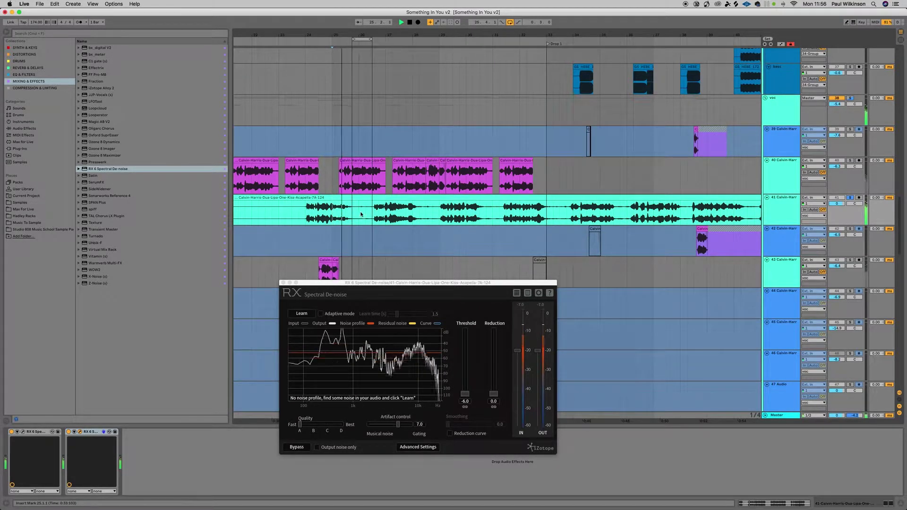
pyautogui.press('super+z')
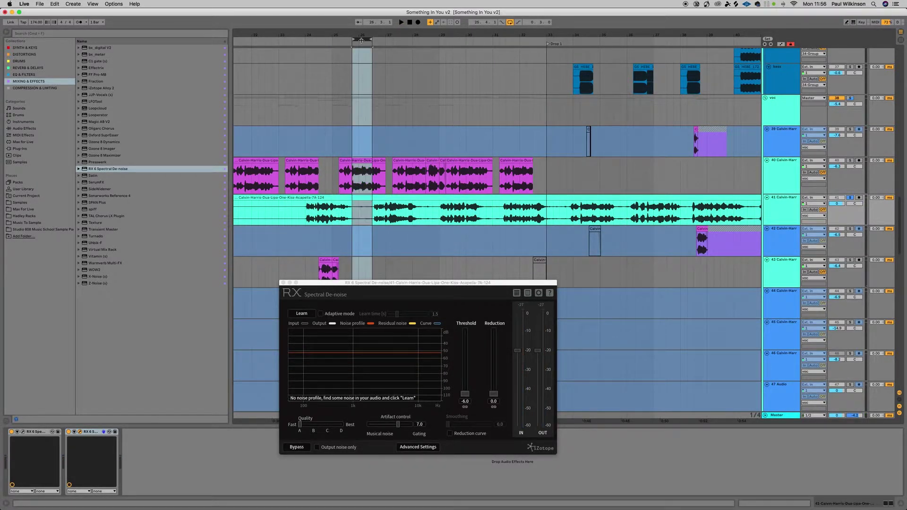
# Play the looped gap and have Spectral De-noise learn the noise profile from it.
pyautogui.press('space')
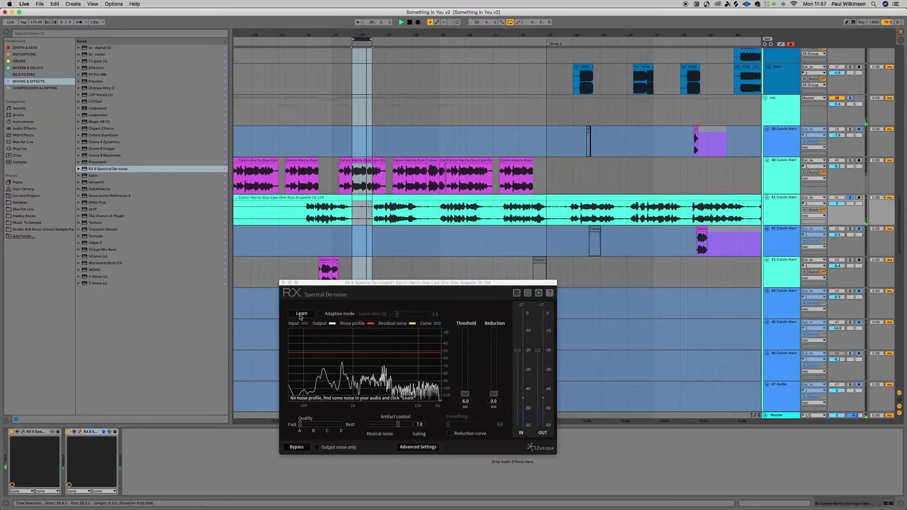
pyautogui.click(302, 314)
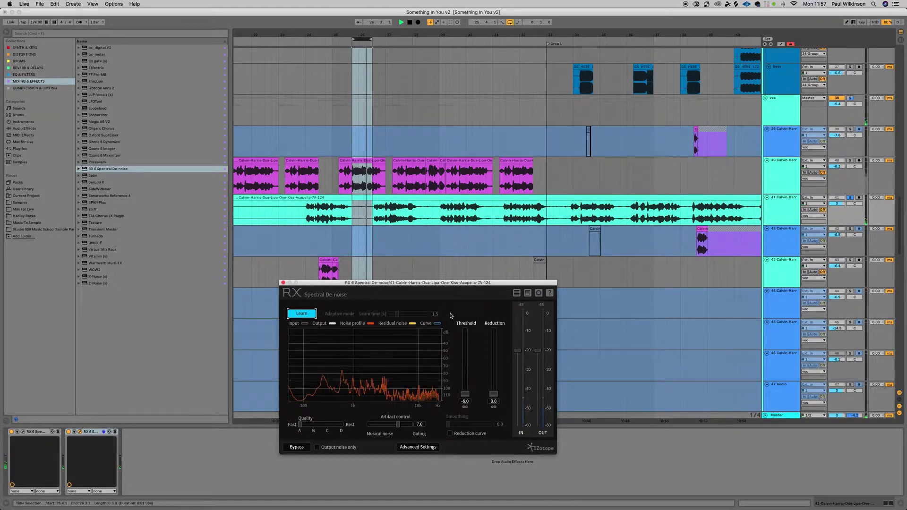
pyautogui.click(302, 314)
pyautogui.press('space')
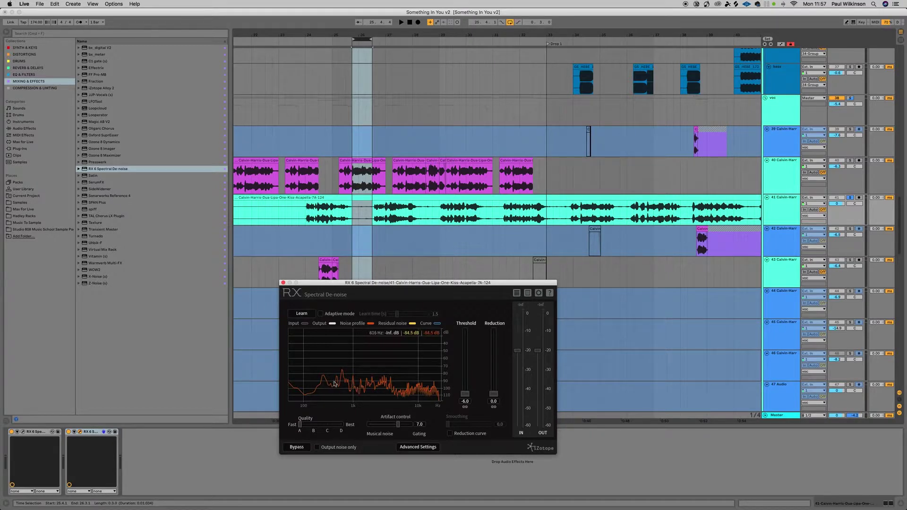
# Set the de-noiser's threshold to 1.3 and reduction to 22.8 while the noise loop plays.
pyautogui.moveTo(465, 394); pyautogui.dragTo(464, 361)
pyautogui.press('space')
pyautogui.moveTo(494, 393); pyautogui.dragTo(467, 353)
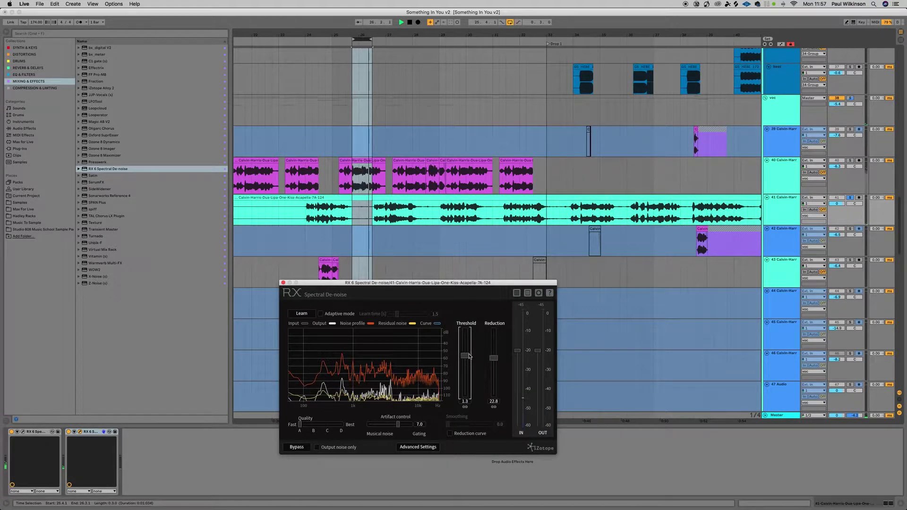
# Move and widen the loop over the neighbouring vocal phrase and its tail, and listen to the de-noised result.
pyautogui.moveTo(359, 38); pyautogui.dragTo(334, 36)
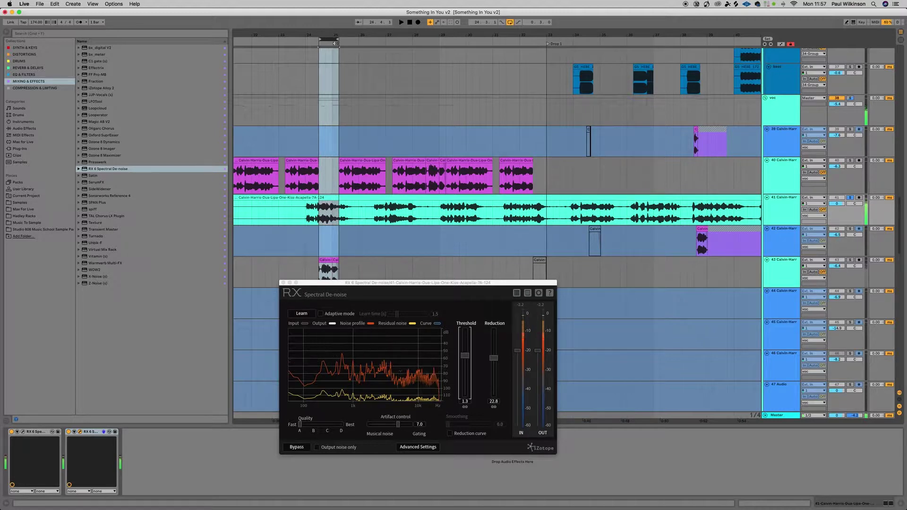
pyautogui.moveTo(335, 40); pyautogui.dragTo(305, 40)
pyautogui.press('space')
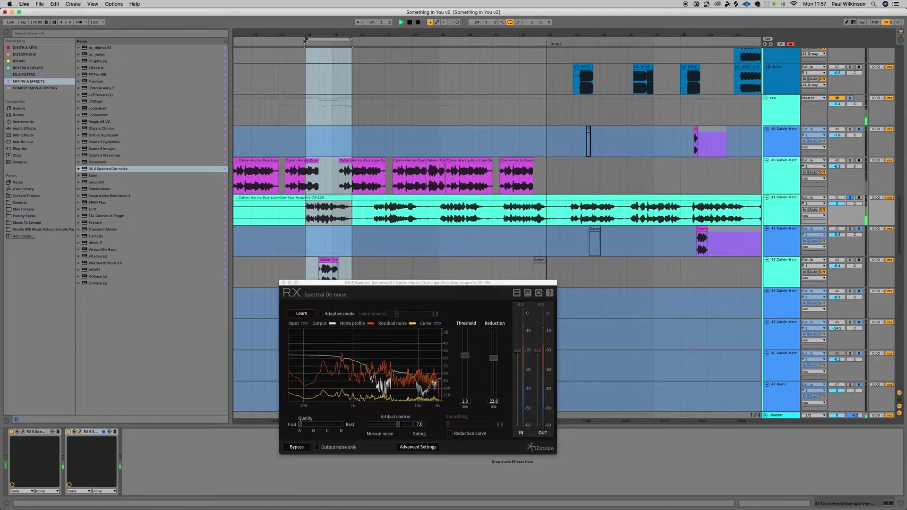
pyautogui.press('space')
pyautogui.moveTo(332, 39); pyautogui.dragTo(359, 40)
pyautogui.press('space')
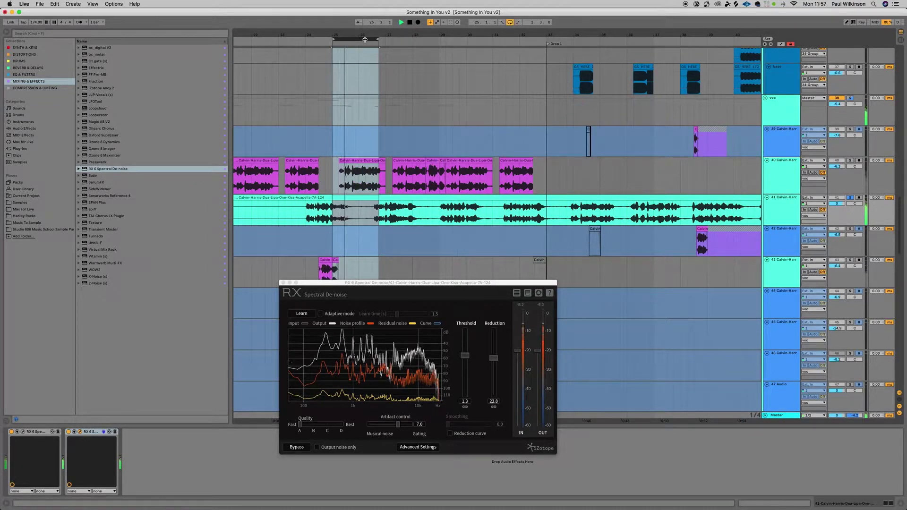
# Raise the de-noiser's threshold to 2.9 and reduction to 28.7 while the vocal loop plays.
pyautogui.press('space')
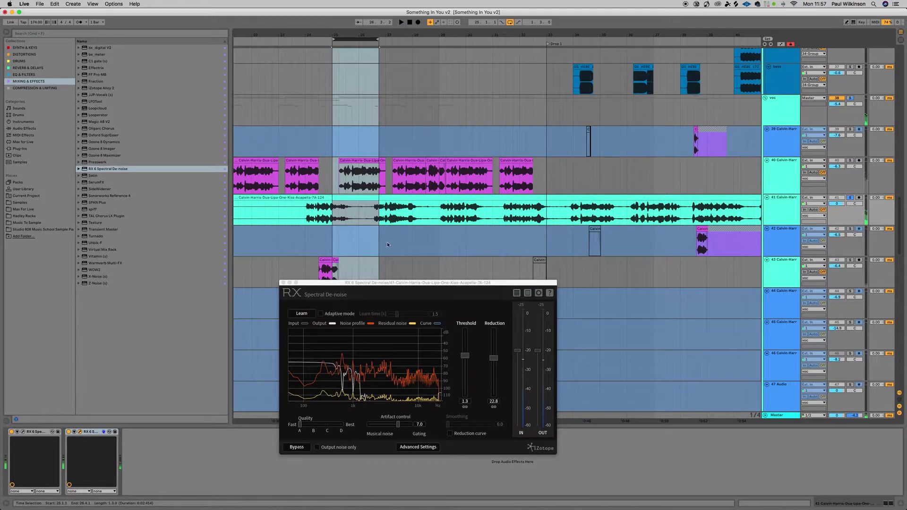
pyautogui.press('space')
pyautogui.moveTo(494, 358); pyautogui.dragTo(493, 348)
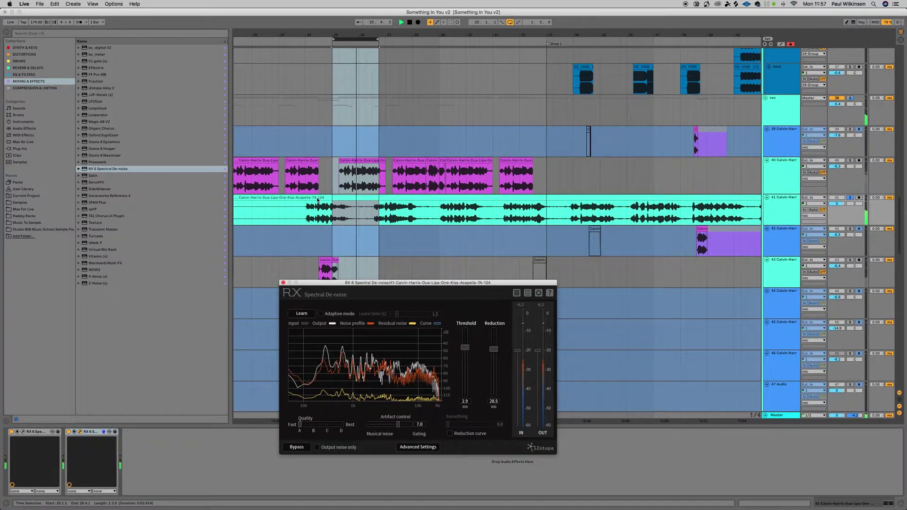
pyautogui.press('space')
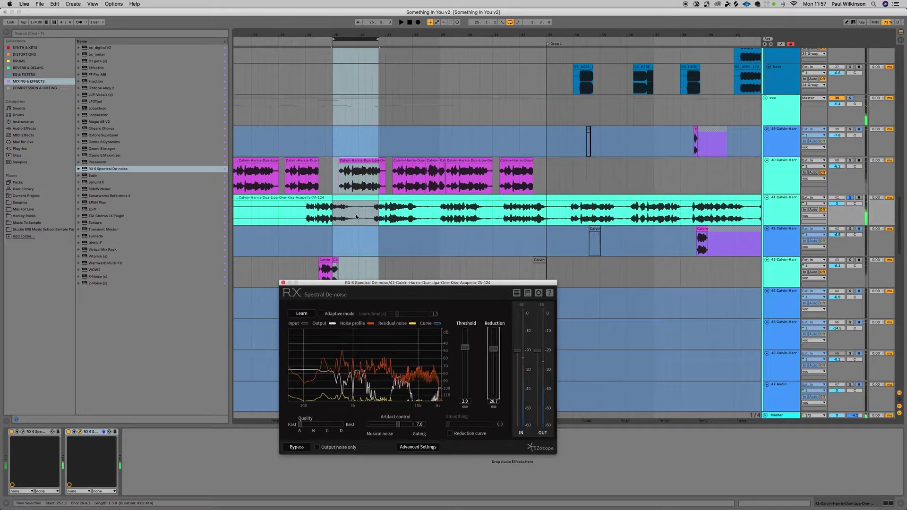
# Compare the looped vocal phrase with the second Spectral De-noise bypassed and enabled.
pyautogui.click(69, 432)
pyautogui.press('space')
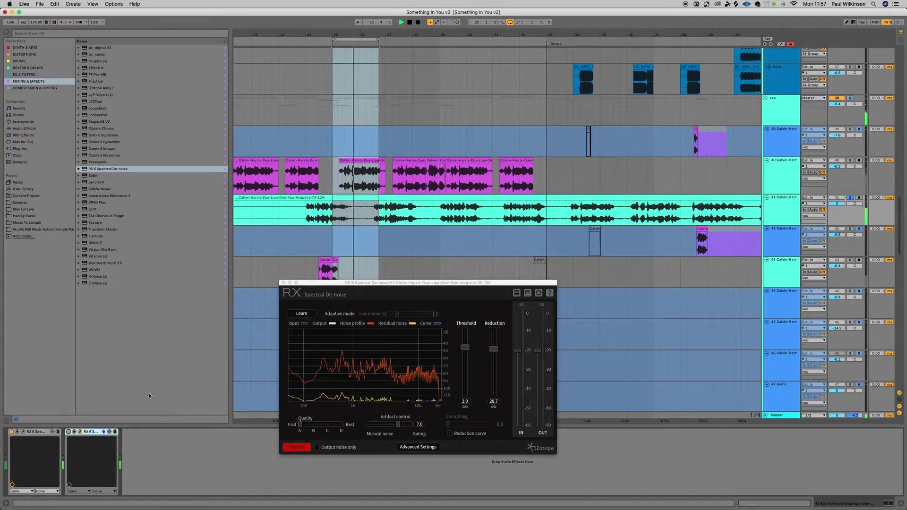
pyautogui.click(69, 431)
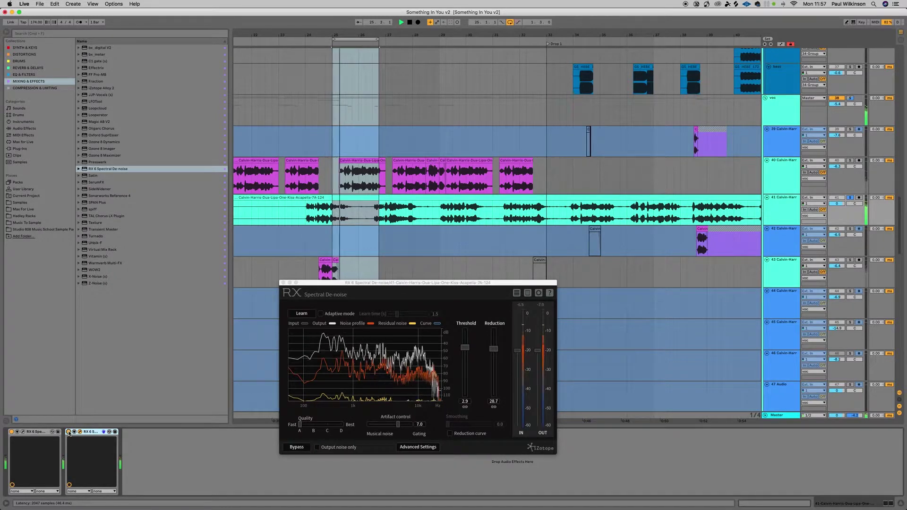
pyautogui.press('space')
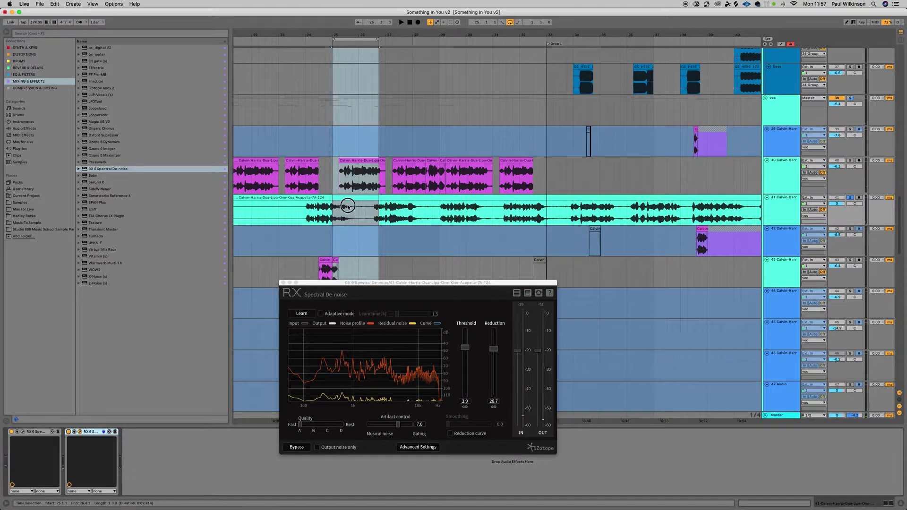
# Remove both RX Spectral De-noise devices from the acapella track.
pyautogui.click(353, 211)
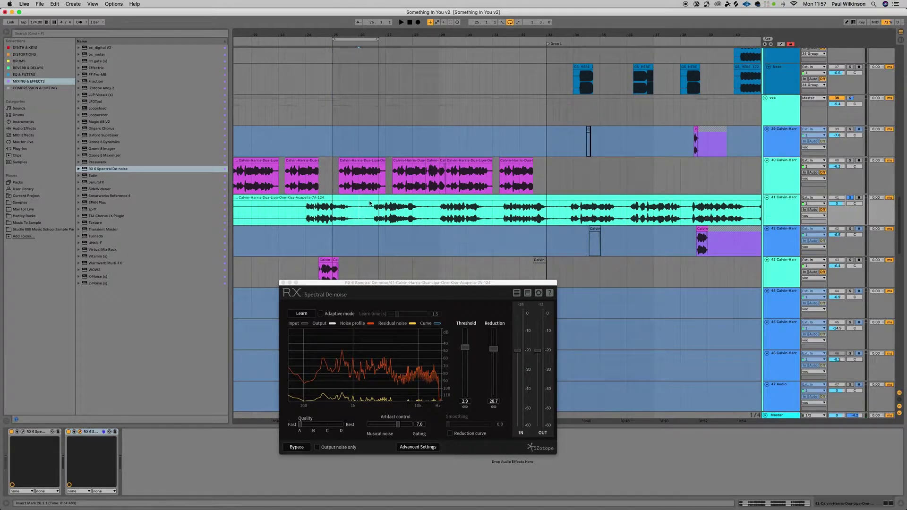
pyautogui.click(91, 431)
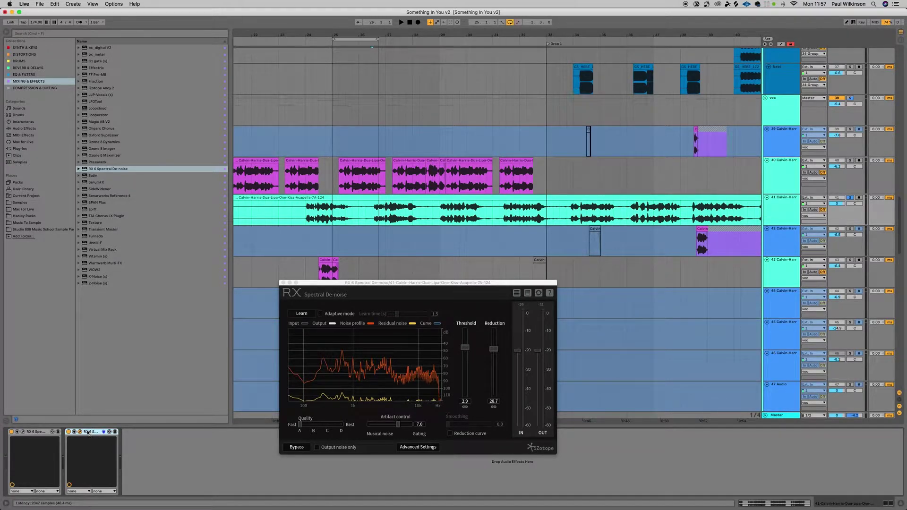
pyautogui.press('Delete')
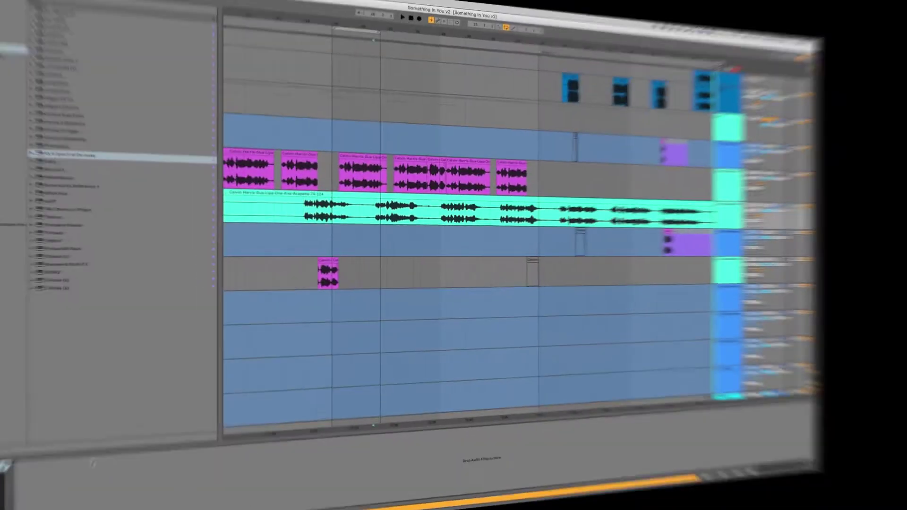
pyautogui.click(335, 198)
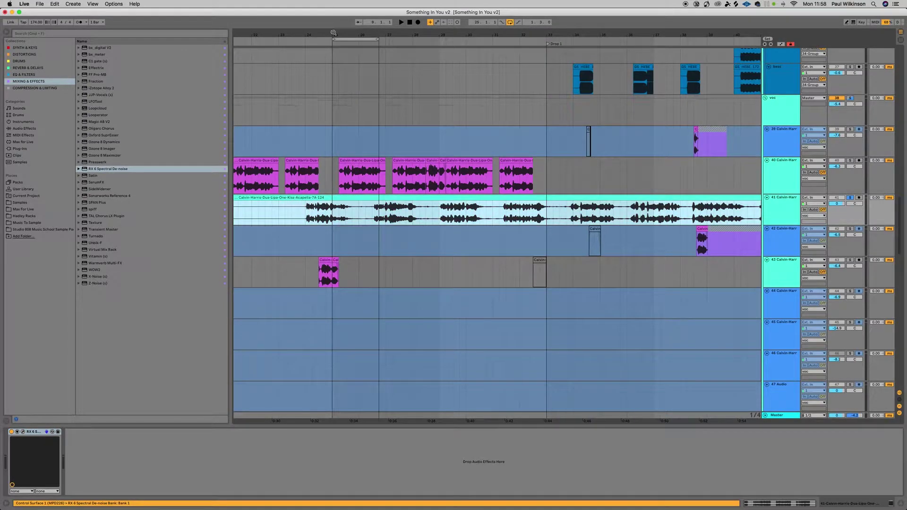
pyautogui.moveTo(367, 35); pyautogui.dragTo(367, 10)
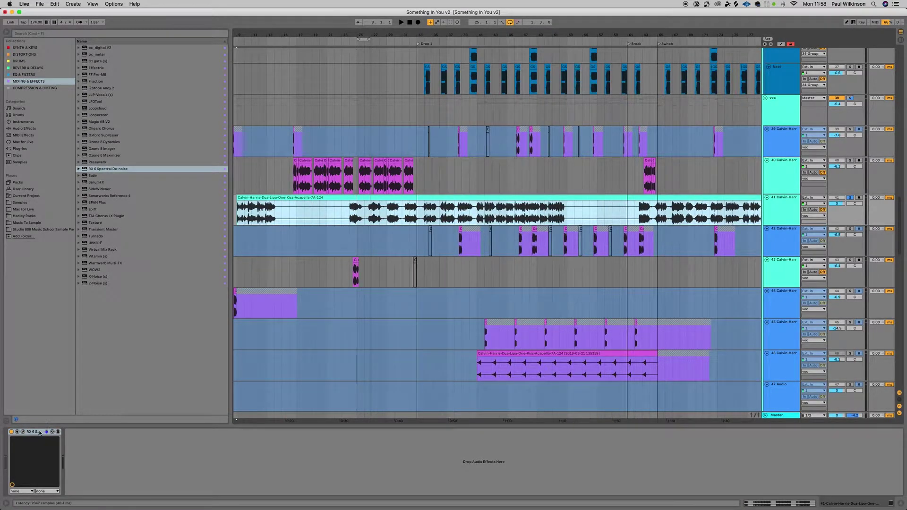
pyautogui.click(40, 433)
pyautogui.click(33, 432)
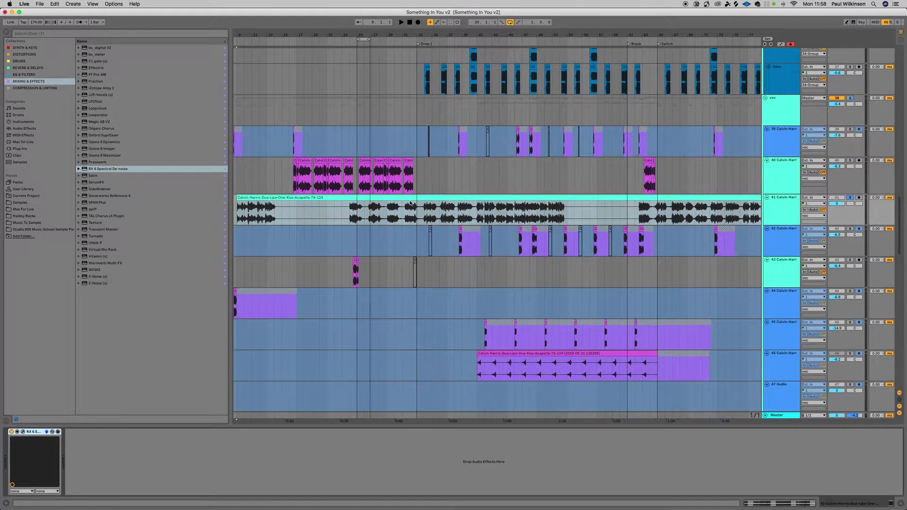
pyautogui.press('Delete')
# Reset the acapella clip's warp markers by switching Warp off and on, and shift the clip slightly earlier.
pyautogui.hscroll(-3, 421, 204)
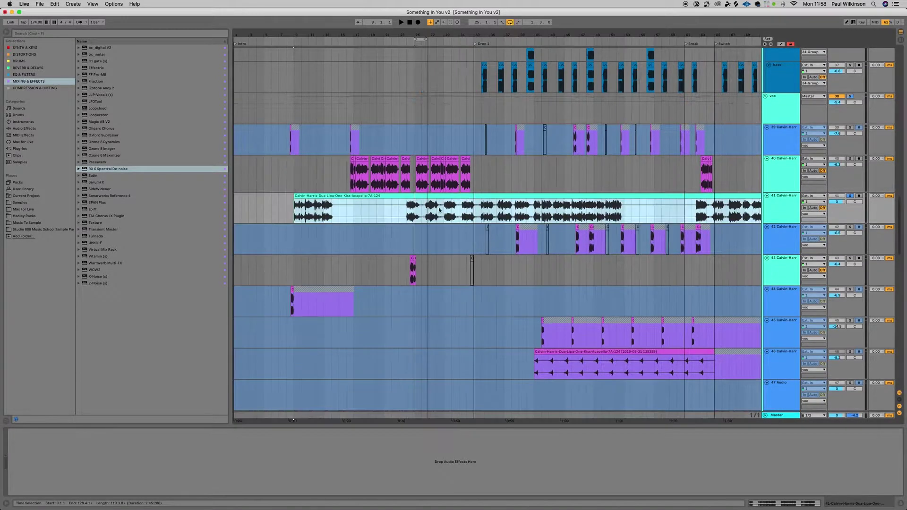
pyautogui.doubleClick(414, 196)
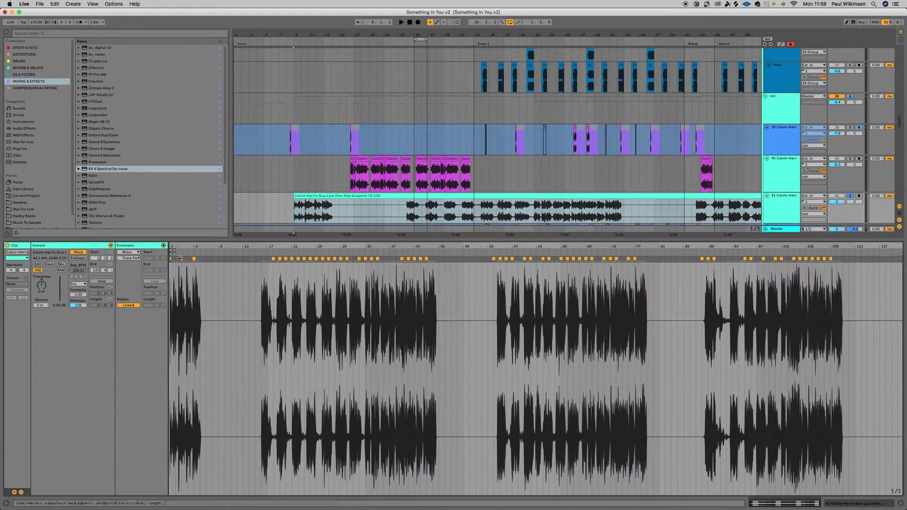
pyautogui.click(75, 252)
pyautogui.click(76, 253)
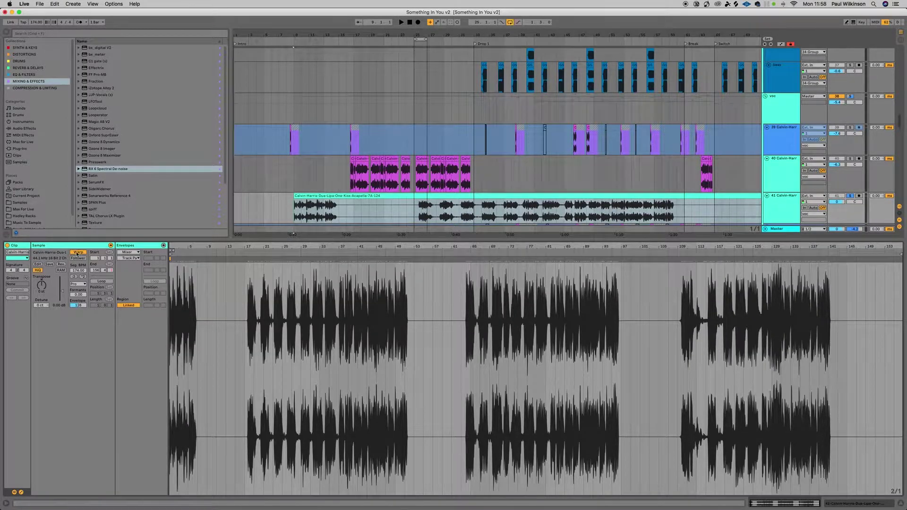
pyautogui.moveTo(421, 196); pyautogui.dragTo(413, 197)
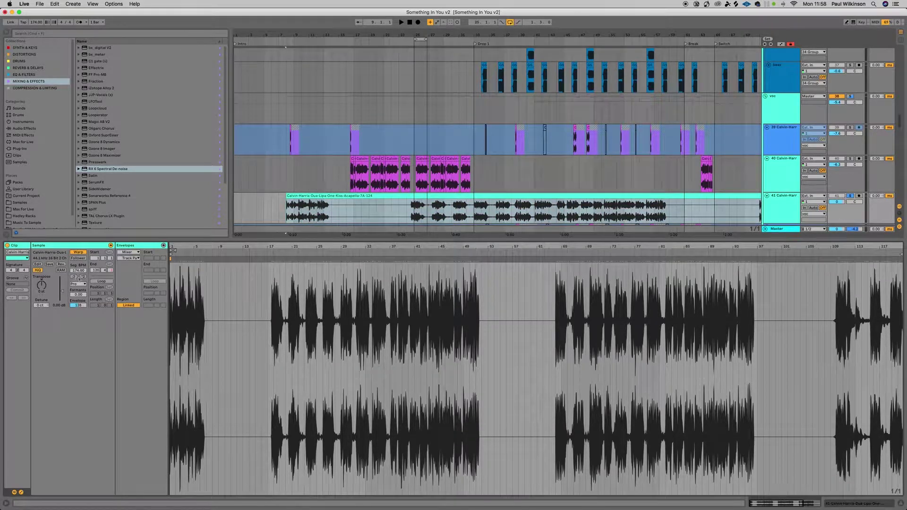
# Set the loop from 22.1.1 to 41.1.1 and play the acapella against the metronome to check its timing.
pyautogui.moveTo(426, 39); pyautogui.dragTo(534, 39)
pyautogui.click(408, 45)
pyautogui.moveTo(416, 39); pyautogui.dragTo(391, 39)
pyautogui.press('space')
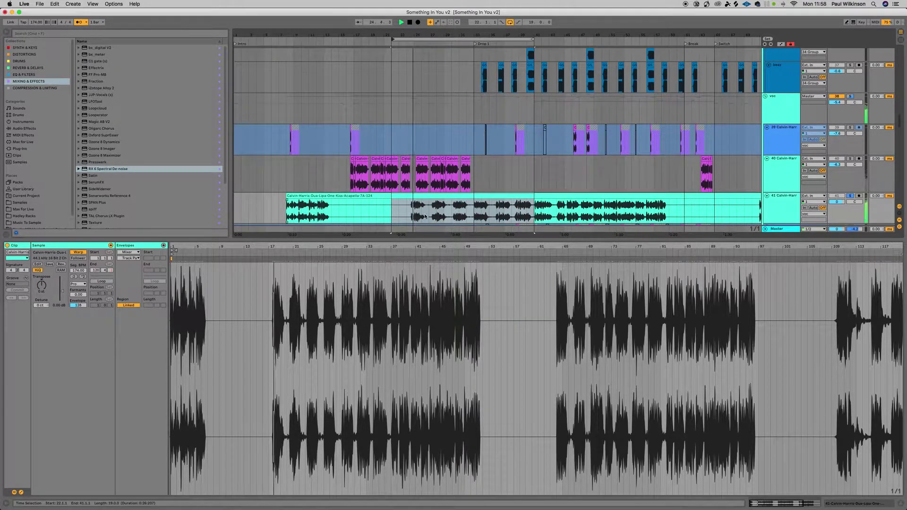
pyautogui.moveTo(411, 32); pyautogui.dragTo(412, 35)
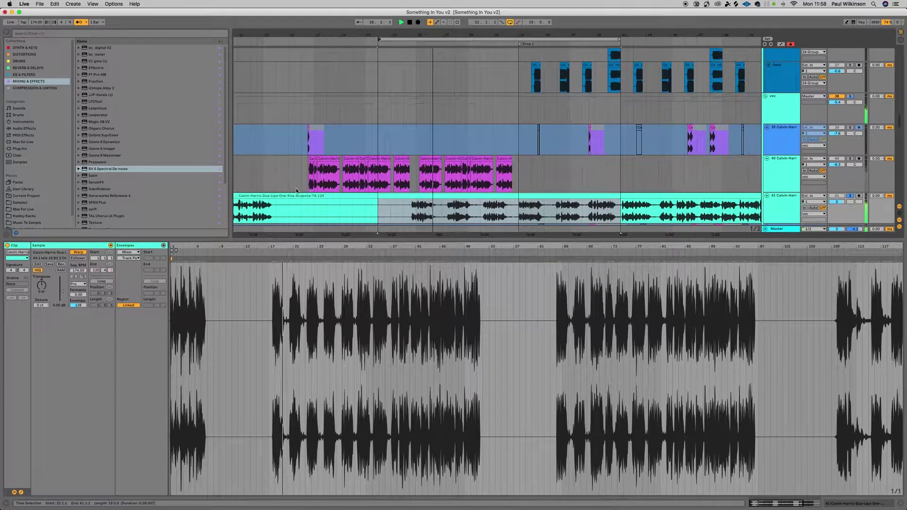
pyautogui.hscroll(-8, 378, 175)
pyautogui.press('space')
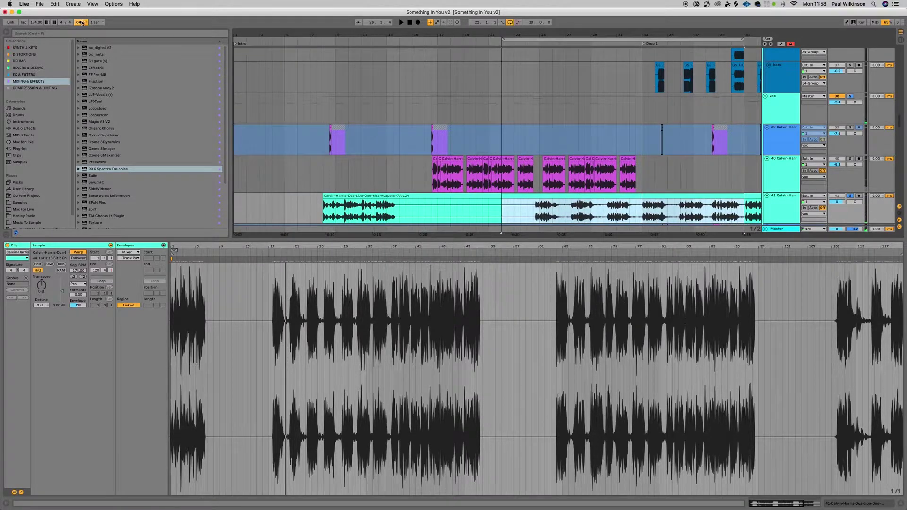
# Trim the acapella's opening section, extend the loop start back to 15.3.1, and shift the clip to the existing vocal chops.
pyautogui.moveTo(323, 199); pyautogui.dragTo(487, 200)
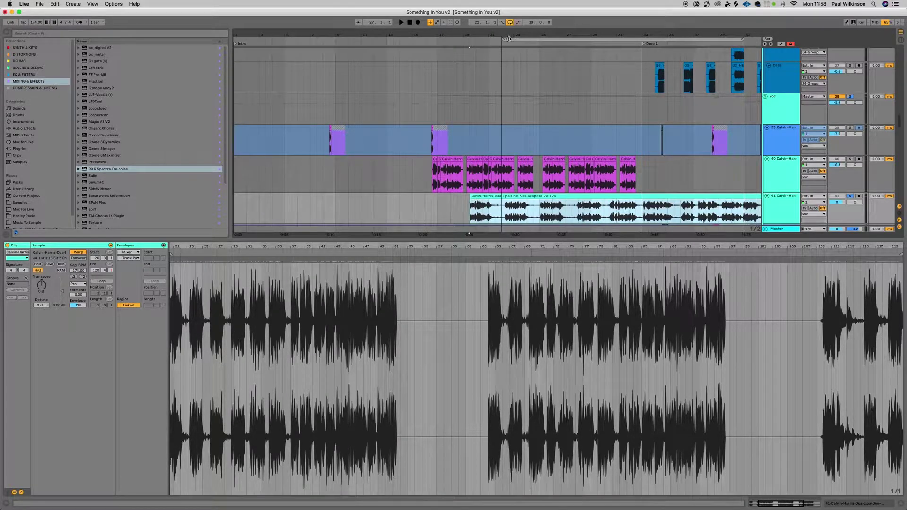
pyautogui.moveTo(503, 39); pyautogui.dragTo(420, 35)
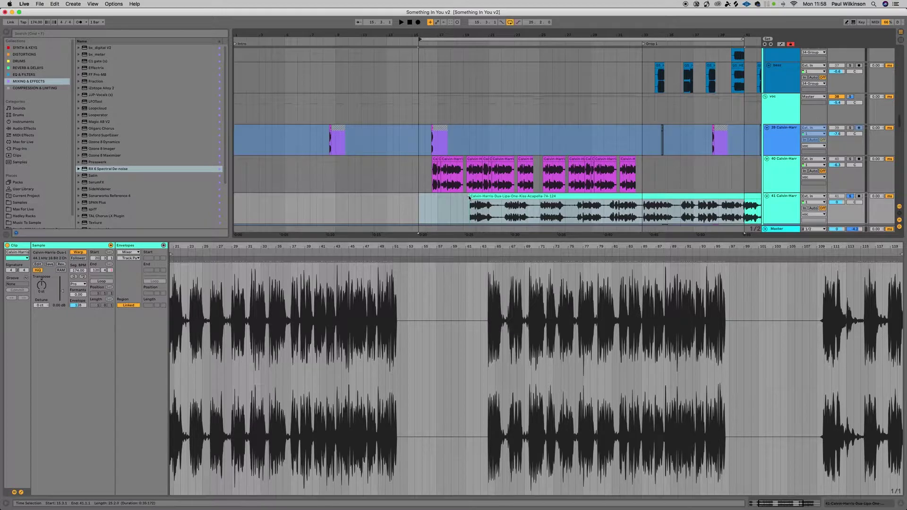
pyautogui.moveTo(469, 197); pyautogui.dragTo(425, 204)
# Audition the acapella from several points, including 41.1.1, 37.1.1 and 73.1.1, to find the phrases used in the chops.
pyautogui.moveTo(446, 35); pyautogui.dragTo(452, 5)
pyautogui.click(409, 210)
pyautogui.press('space')
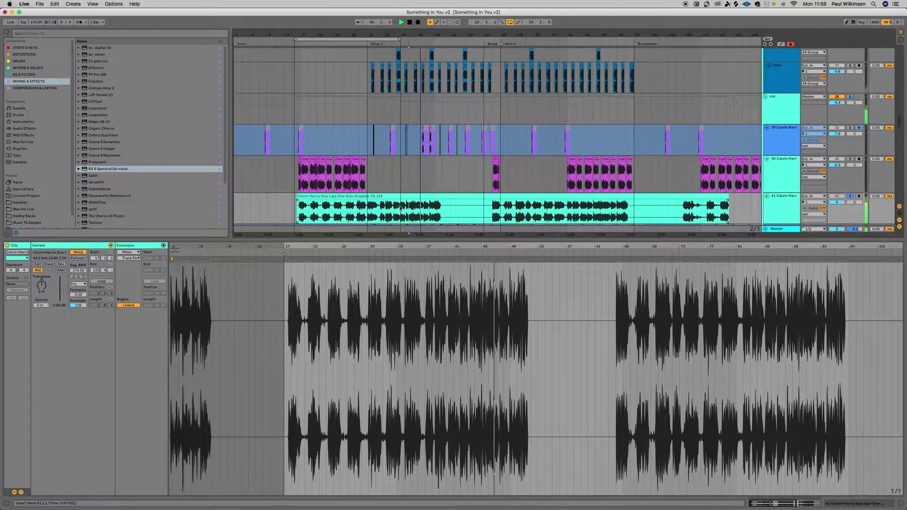
pyautogui.click(388, 210)
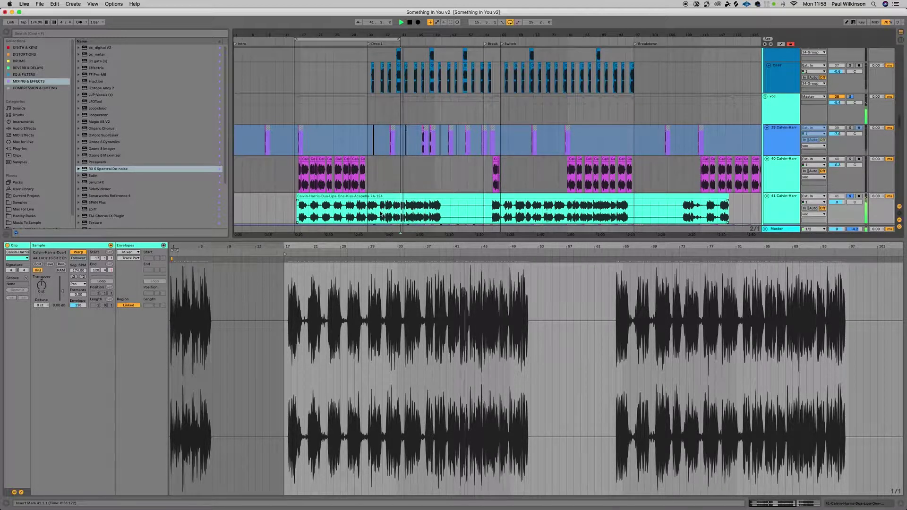
pyautogui.click(386, 211)
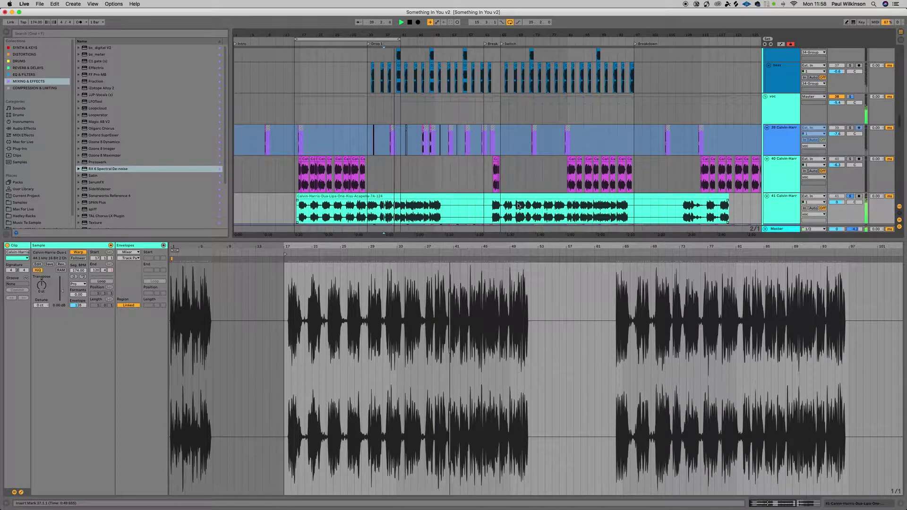
pyautogui.click(493, 215)
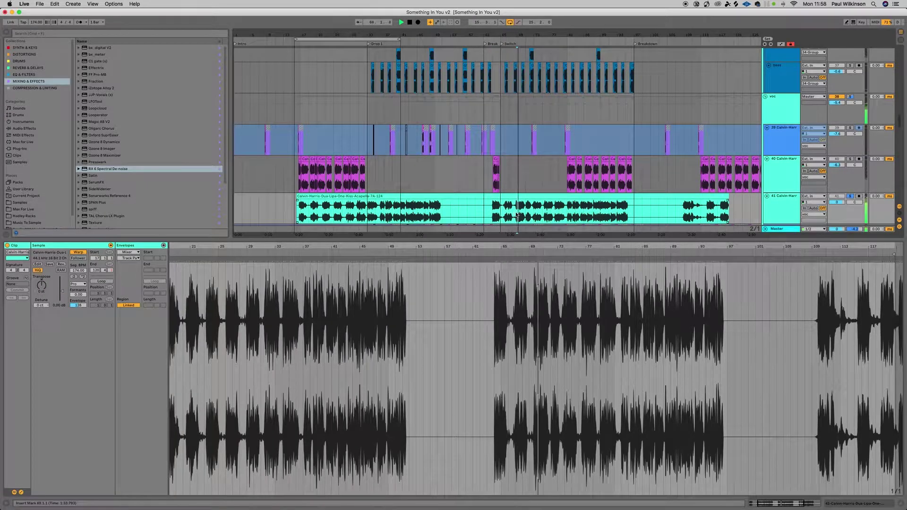
pyautogui.click(567, 213)
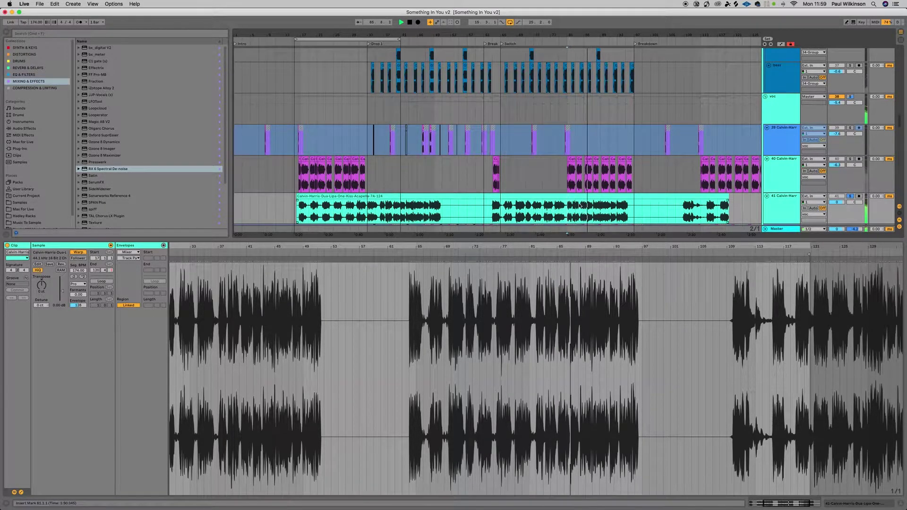
pyautogui.click(535, 217)
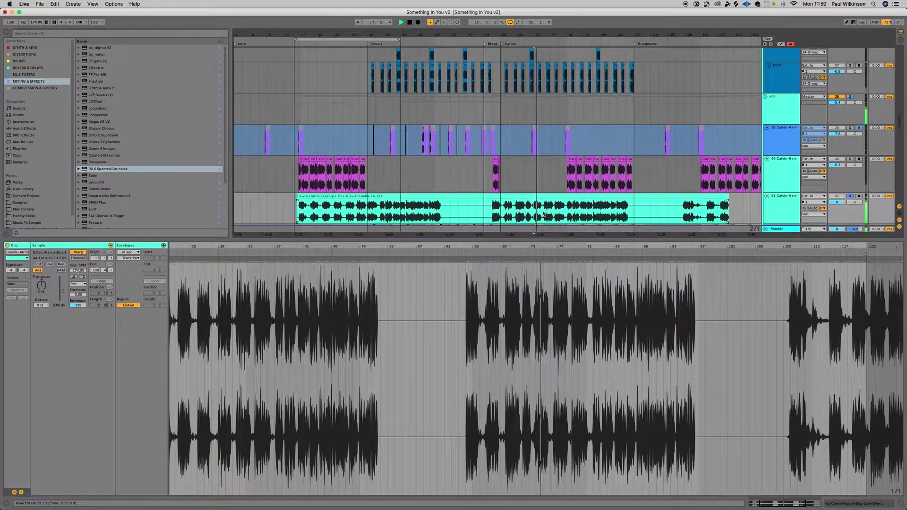
# Trim the acapella clip's start forward to 66.1.1 and on to 72.1.1, and listen from the new start.
pyautogui.moveTo(298, 196); pyautogui.dragTo(504, 198)
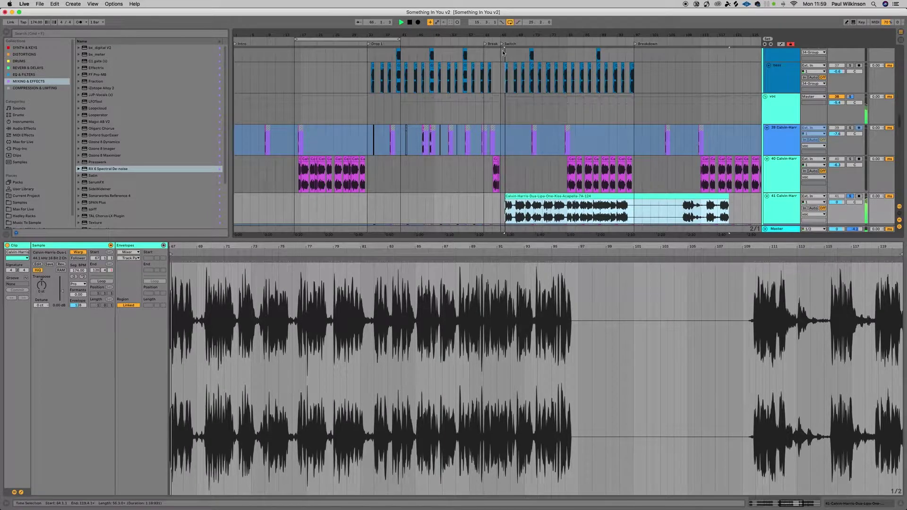
pyautogui.moveTo(505, 35); pyautogui.dragTo(505, 46)
pyautogui.press('+')
pyautogui.press('+')
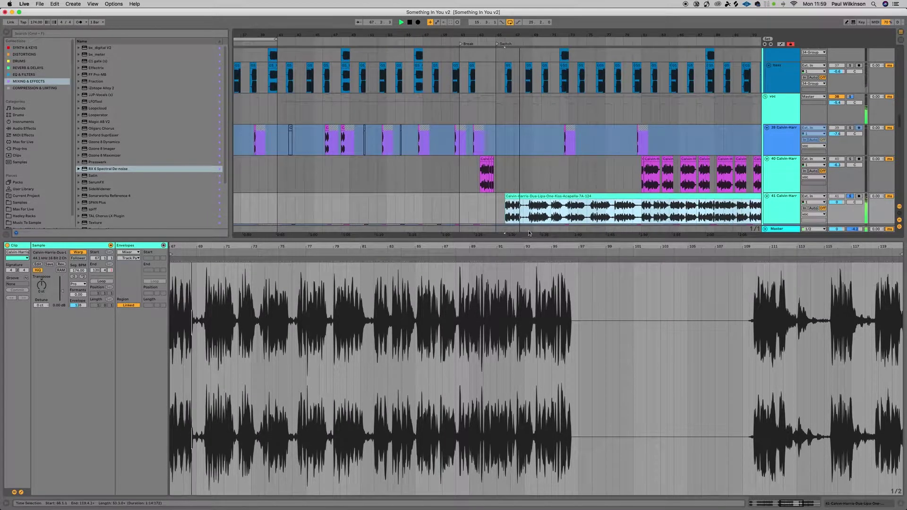
pyautogui.click(523, 213)
pyautogui.moveTo(505, 197); pyautogui.dragTo(560, 196)
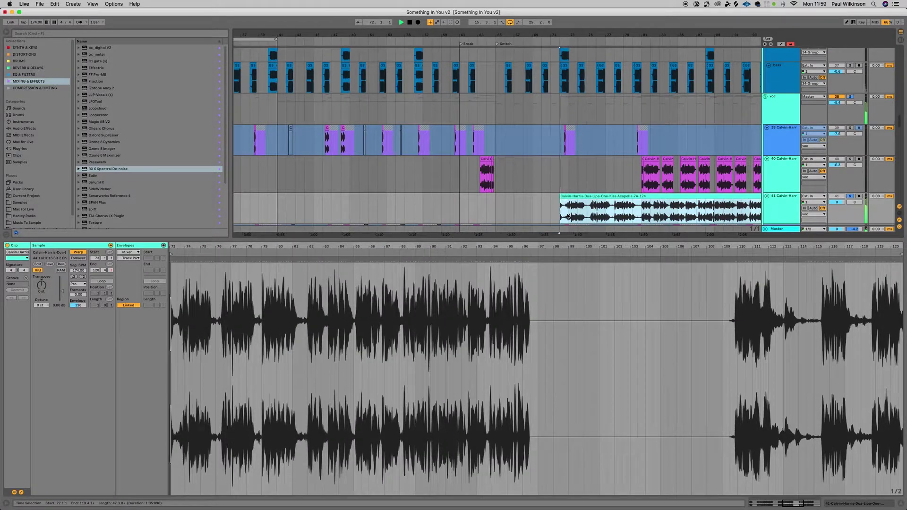
pyautogui.click(568, 216)
# Stop playback and isolate a two-bar vocal phrase from the acapella, placing it at 42.1.1.
pyautogui.press('space')
pyautogui.moveTo(561, 197); pyautogui.dragTo(300, 201)
pyautogui.press('Delete')
pyautogui.hscroll(-5, 299, 201)
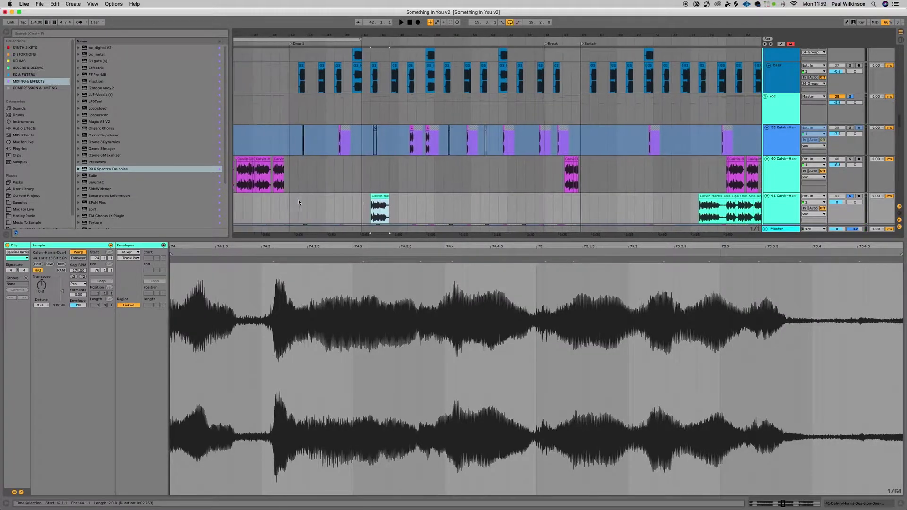
pyautogui.moveTo(359, 37); pyautogui.dragTo(448, 23)
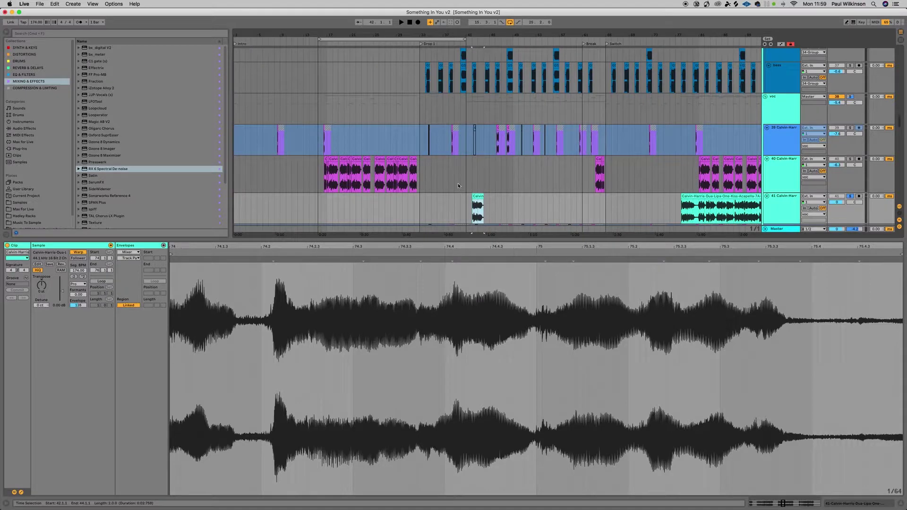
# Move the isolated phrase to 17.1.1 beneath the existing chops, unsolo the acapella track, and play it with the arrangement.
pyautogui.moveTo(477, 196); pyautogui.dragTo(331, 202)
pyautogui.moveTo(336, 36); pyautogui.dragTo(340, 70)
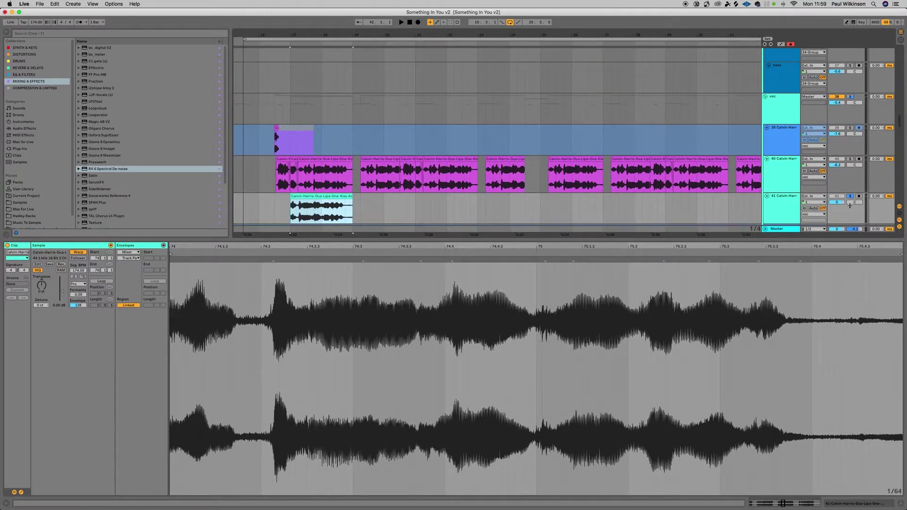
pyautogui.click(850, 196)
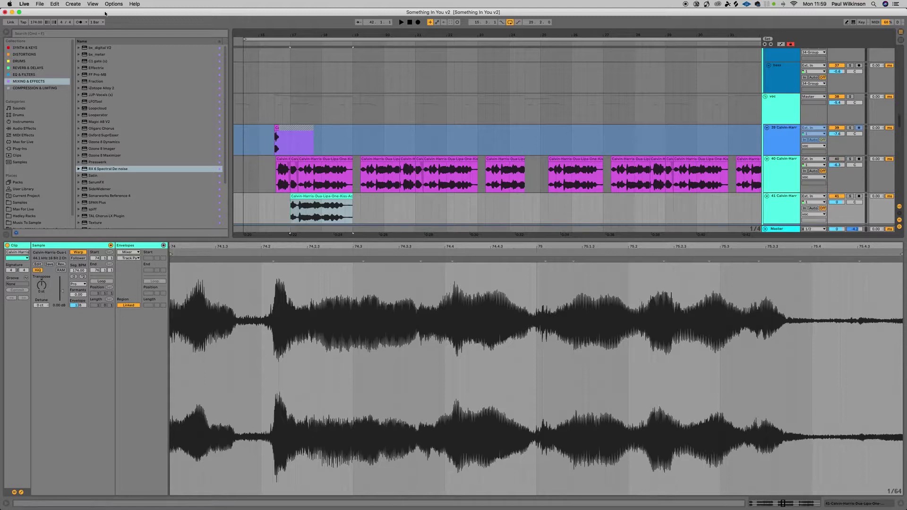
pyautogui.click(245, 255)
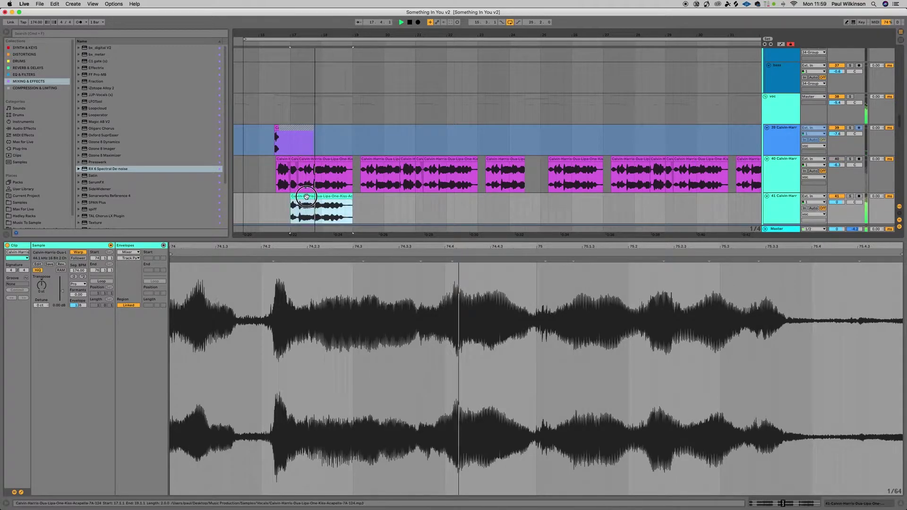
# Stop playback, add a warp marker on the vocal transient just after 74.2 in the isolated phrase, and play from 16.3.1.
pyautogui.click(272, 259)
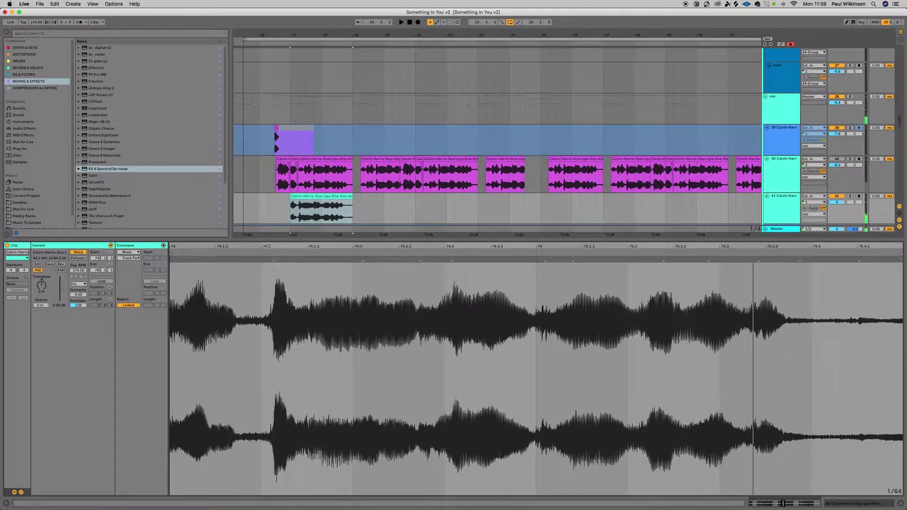
pyautogui.press('space')
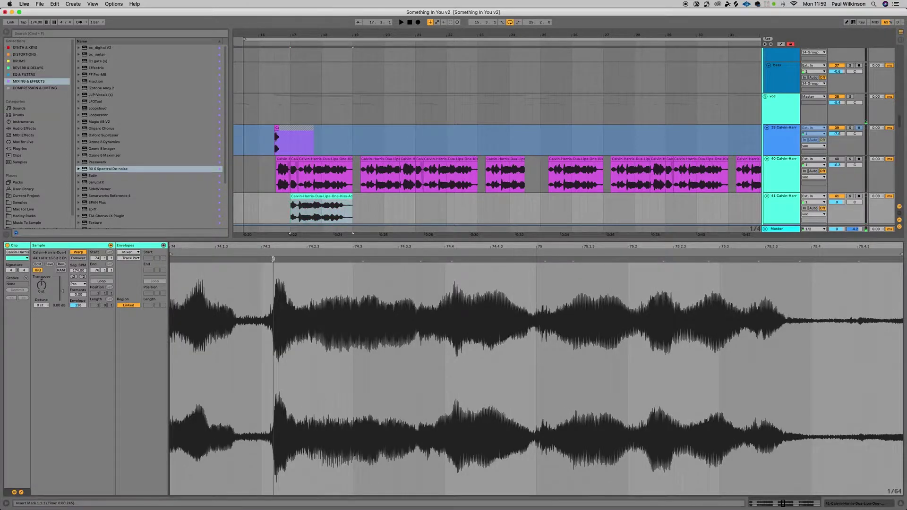
pyautogui.doubleClick(273, 259)
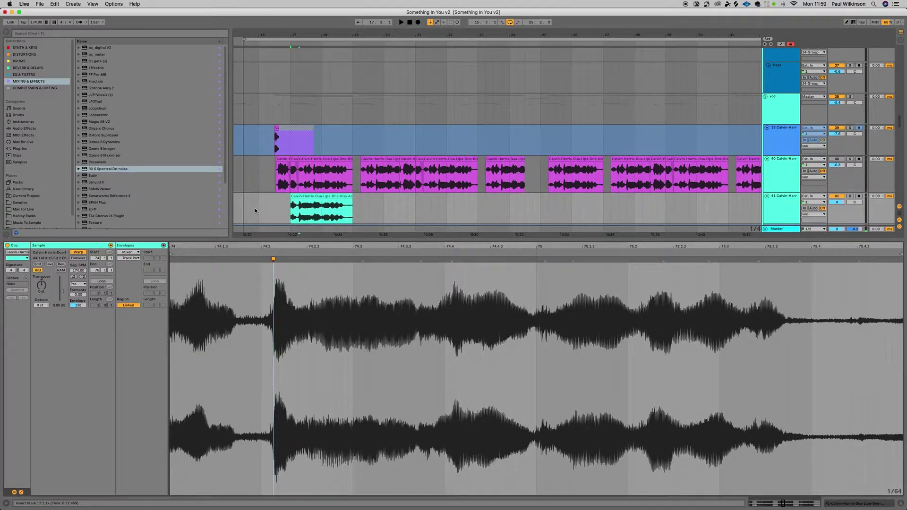
pyautogui.click(276, 207)
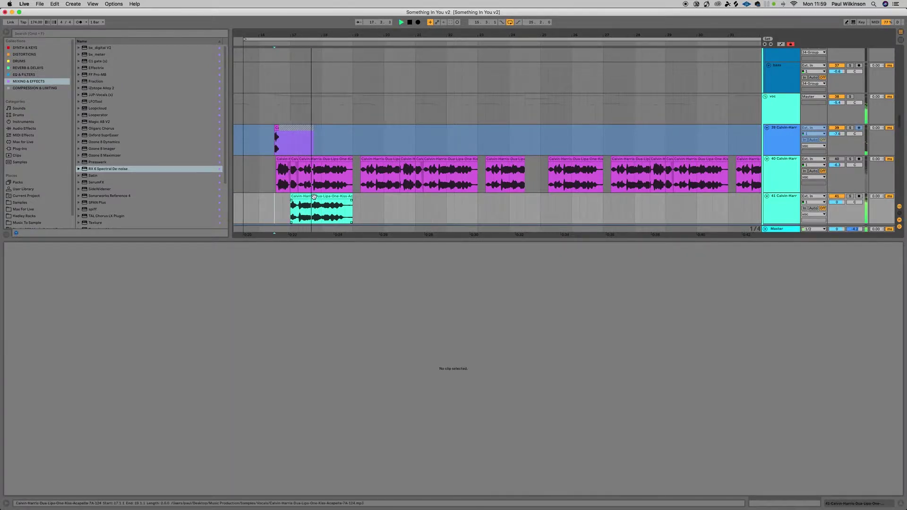
# Shift the isolated phrase one beat forward to 17.2.1 beneath the chops and check its position in playback.
pyautogui.click(313, 196)
pyautogui.press('space')
pyautogui.moveTo(314, 196)
pyautogui.mouseDown()
pyautogui.moveTo(332, 196)
pyautogui.moveTo(300, 201)
pyautogui.mouseUp()
pyautogui.click(284, 211)
pyautogui.press('space')
# Pull the next vocal transient earlier to 74.3.4 with a second warp marker and listen to the phrase's new timing.
pyautogui.moveTo(505, 262); pyautogui.dragTo(485, 260)
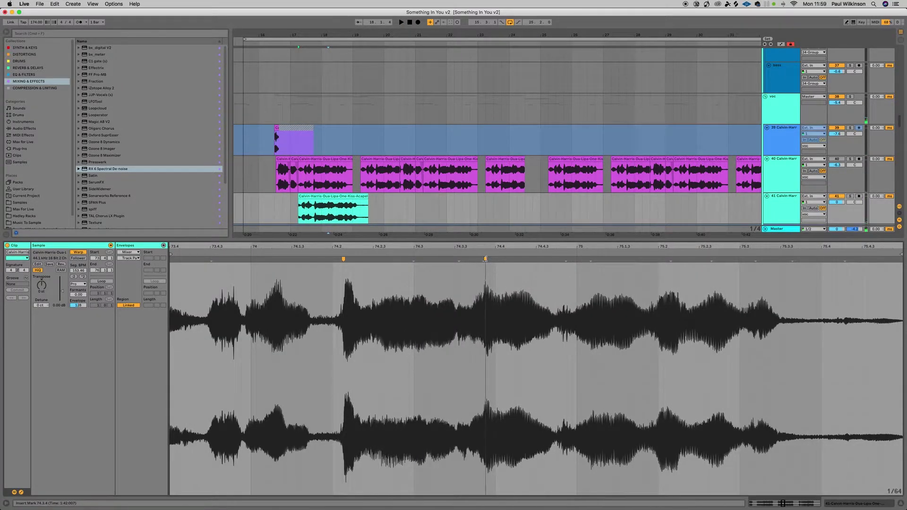
pyautogui.click(297, 213)
pyautogui.press('space')
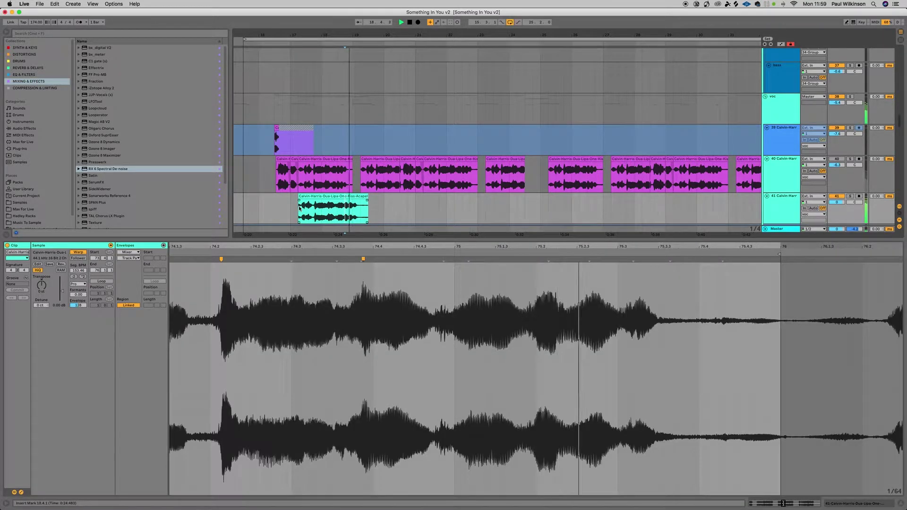
pyautogui.press('space')
pyautogui.press('space')
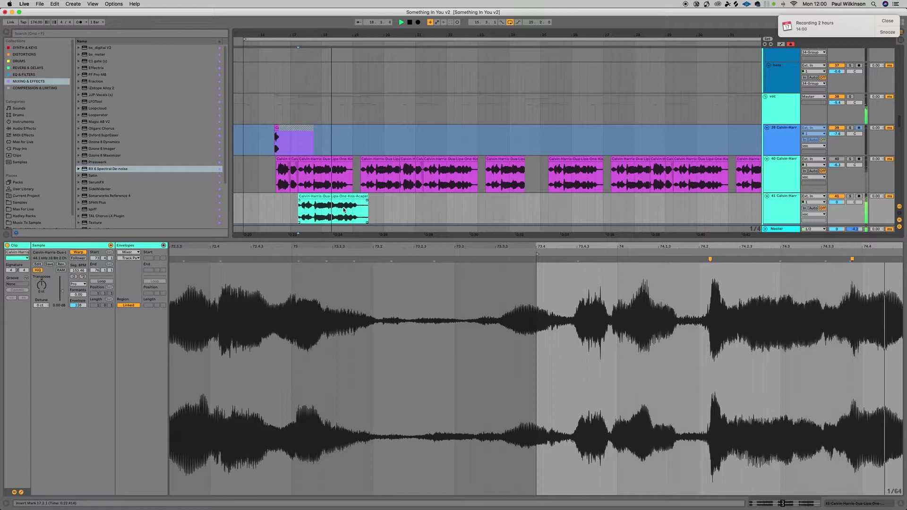
# Move the second warp marker earlier to 74.3.3 and replay the phrase from there.
pyautogui.click(636, 285)
pyautogui.press('space')
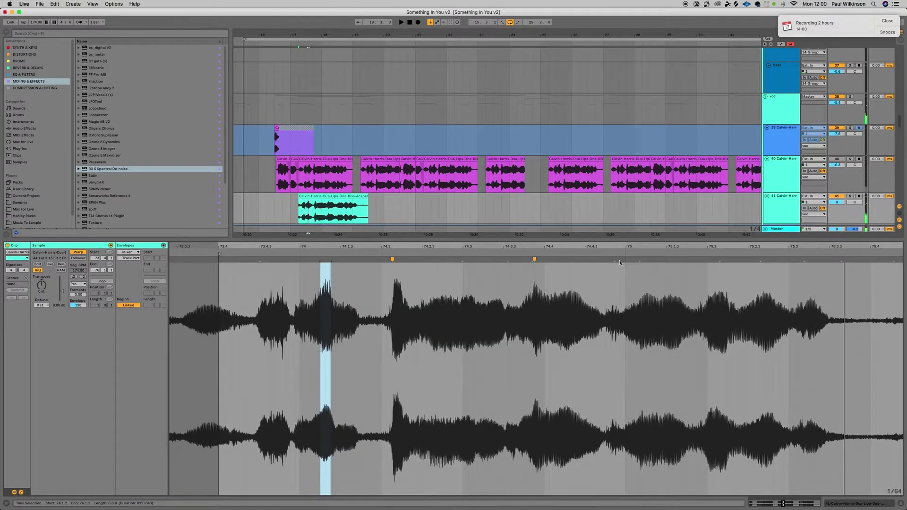
pyautogui.moveTo(537, 259); pyautogui.dragTo(510, 261)
pyautogui.press('space')
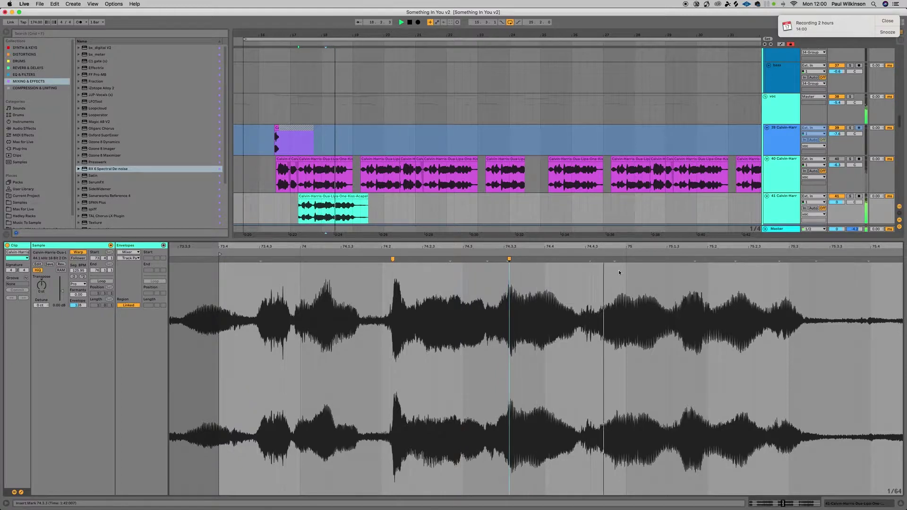
# Pull the following vocal transient earlier to just after bar 75 with a third warp marker and replay from 17.2.1.
pyautogui.moveTo(695, 273); pyautogui.dragTo(656, 274)
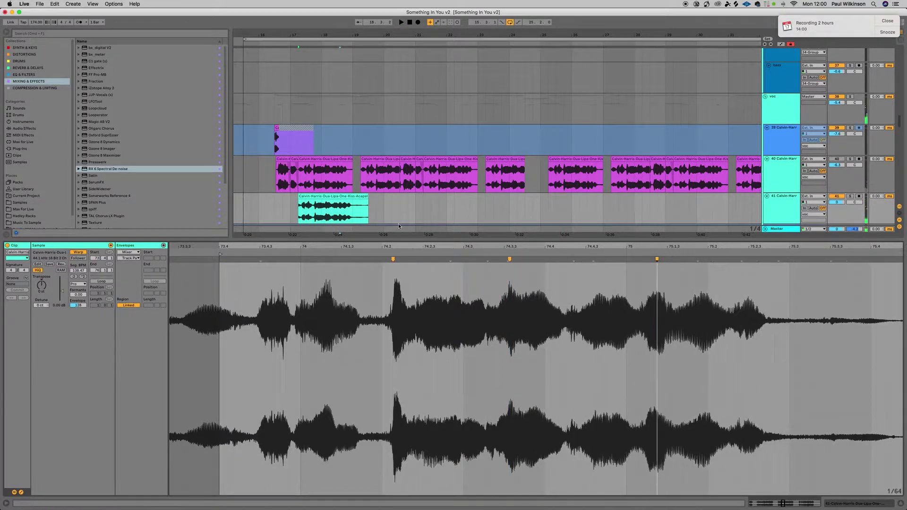
pyautogui.click(299, 213)
pyautogui.press('space')
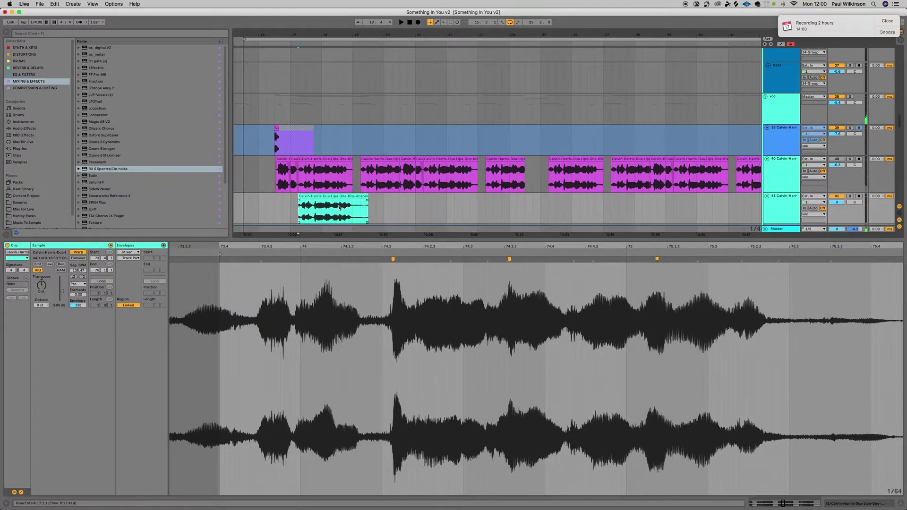
# Play the finished chops from 16.3.1 for comparison and delete the example phrase from track 41.
pyautogui.click(282, 182)
pyautogui.press('space')
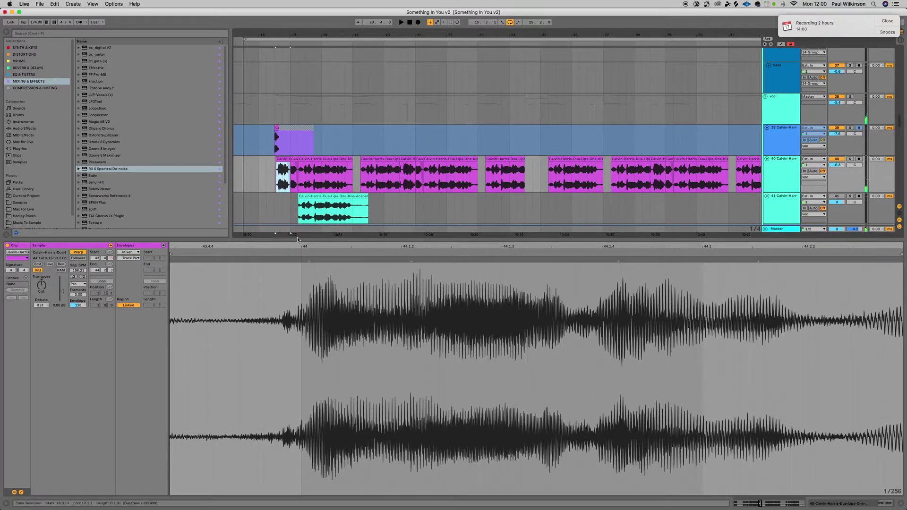
pyautogui.moveTo(384, 208); pyautogui.dragTo(282, 207)
pyautogui.press('Delete')
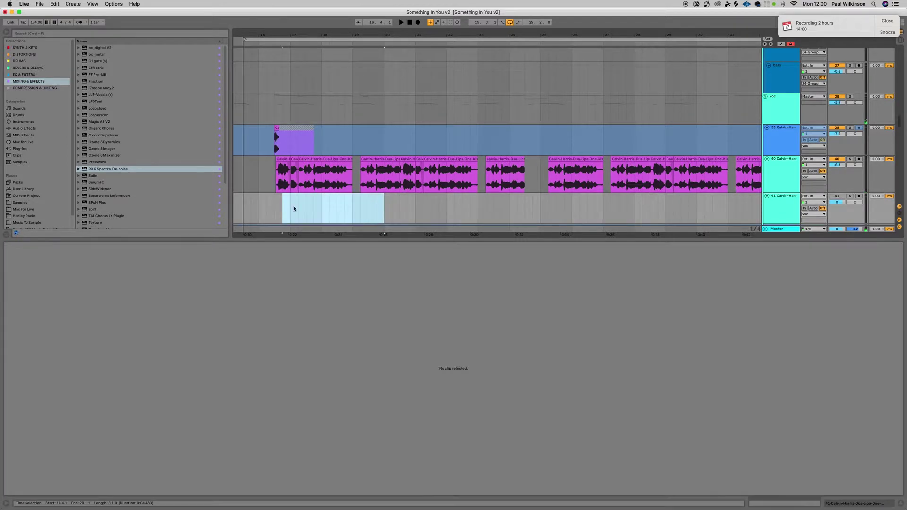
pyautogui.click(341, 208)
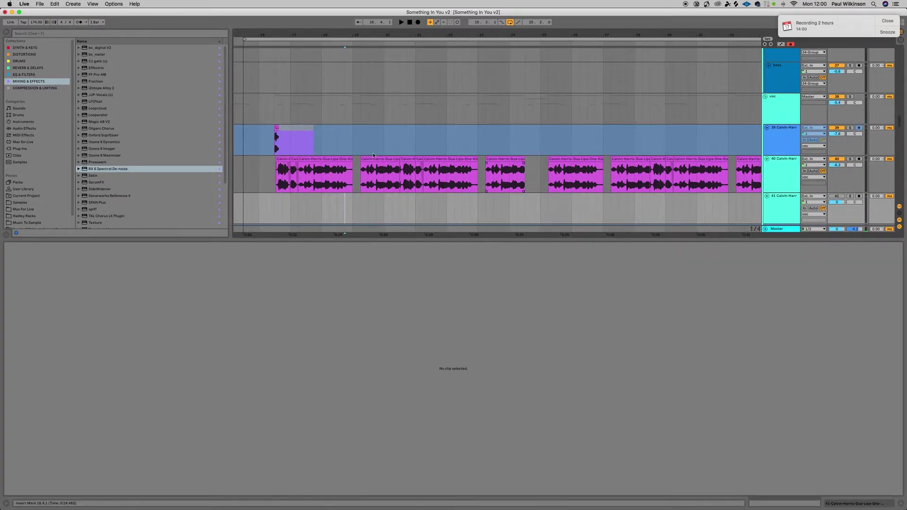
# Audition the short vocal hits on track 39 after Drop 1, starting around bars 38 and 46.
pyautogui.click(321, 166)
pyautogui.click(273, 137)
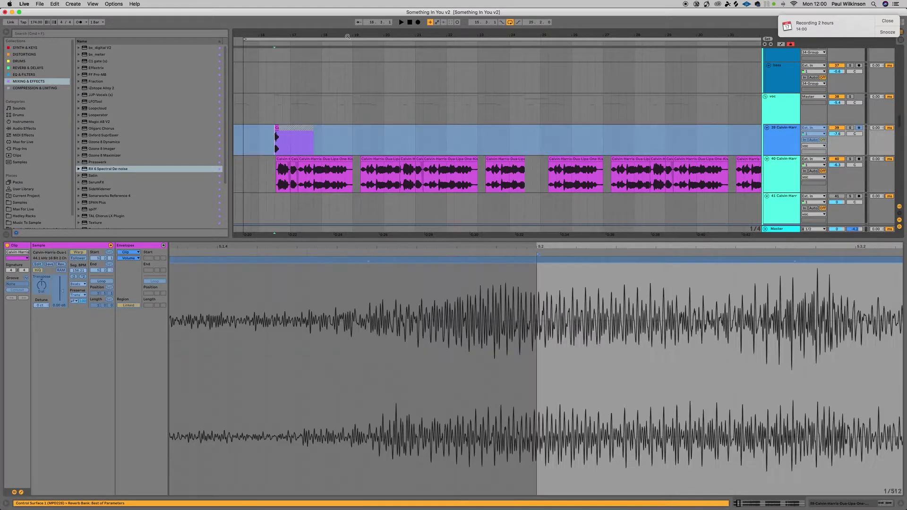
pyautogui.moveTo(387, 35); pyautogui.dragTo(387, 11)
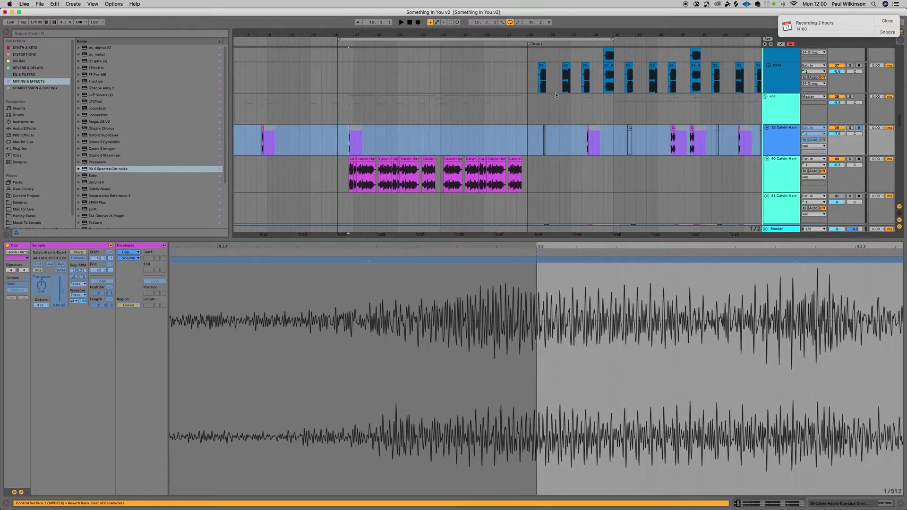
pyautogui.scroll(2, 555, 85)
pyautogui.scroll(-2, 539, 138)
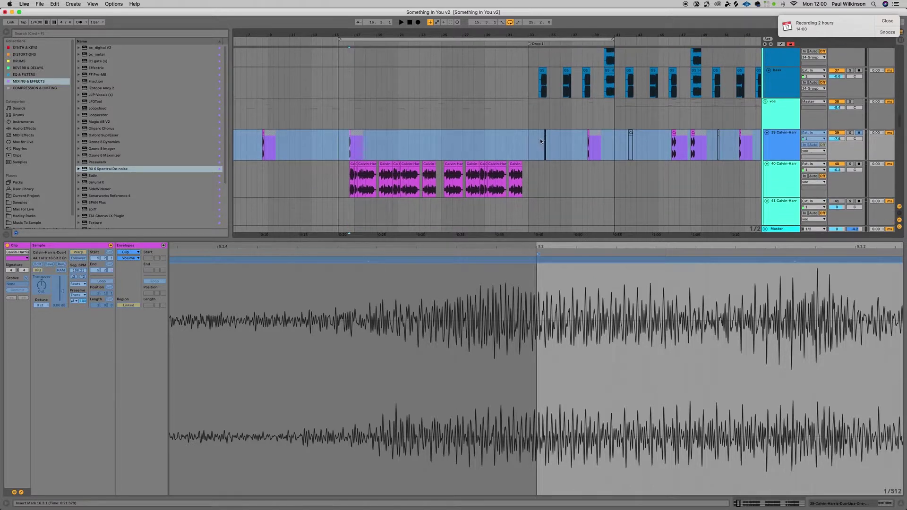
pyautogui.hscroll(2, 582, 143)
pyautogui.click(542, 148)
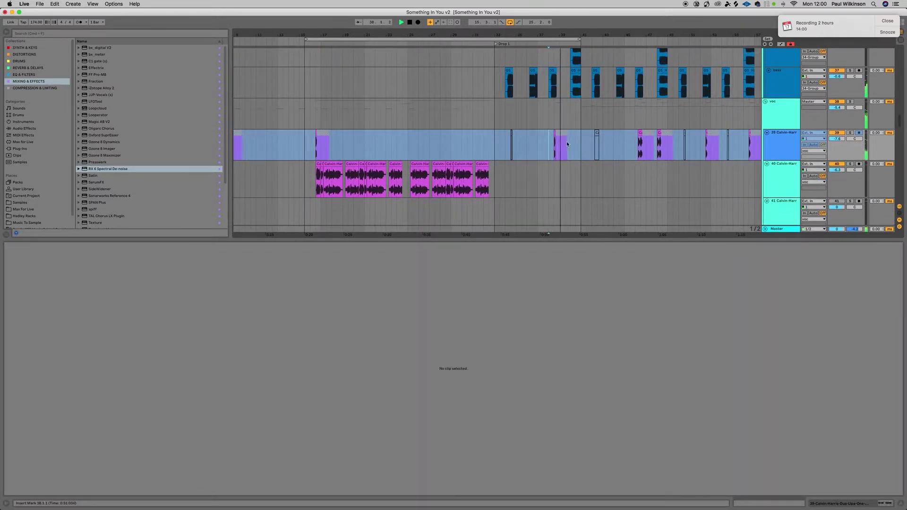
pyautogui.click(556, 146)
pyautogui.click(551, 153)
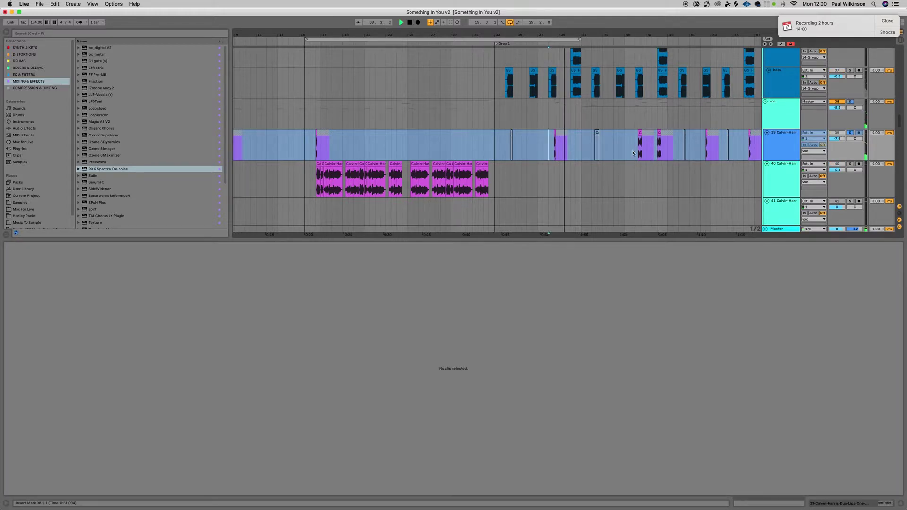
pyautogui.click(642, 138)
pyautogui.press('space')
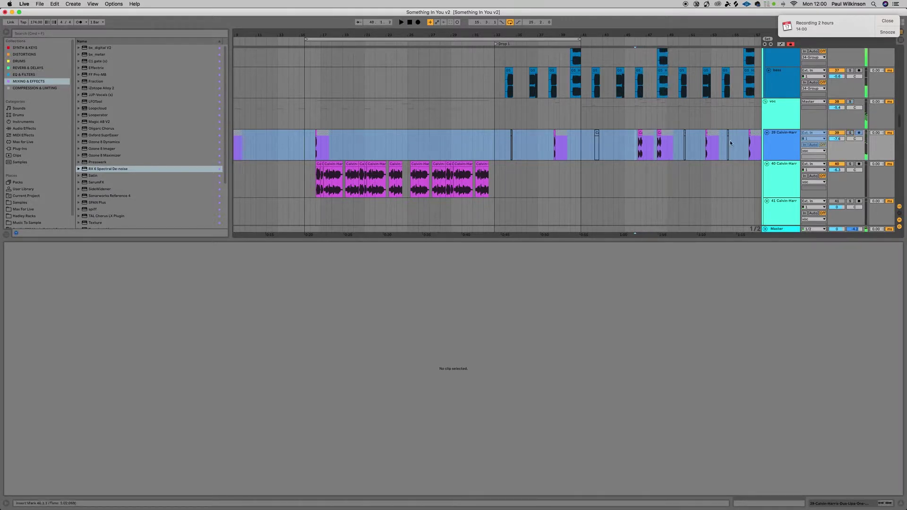
# Solo the track 42 vocal chops, listen to the ones near bars 38 and 46, and unsolo the track.
pyautogui.scroll(-5, 614, 142)
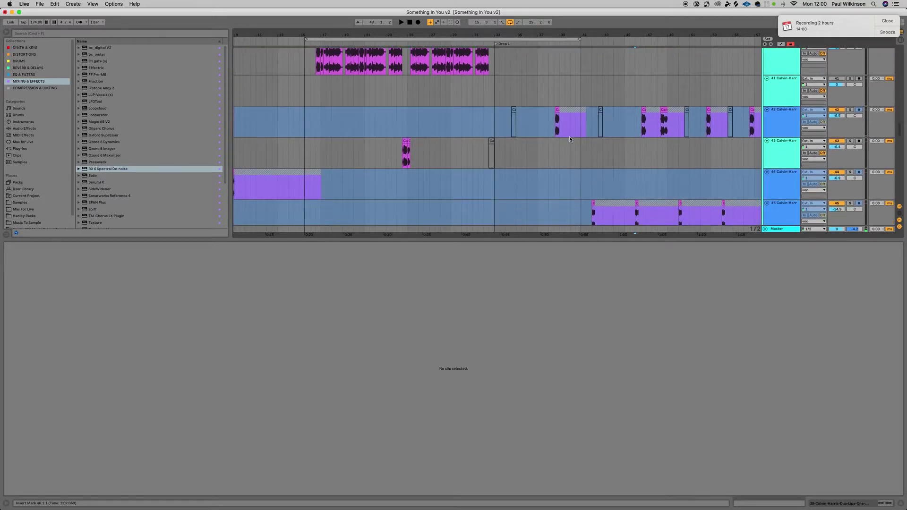
pyautogui.click(557, 129)
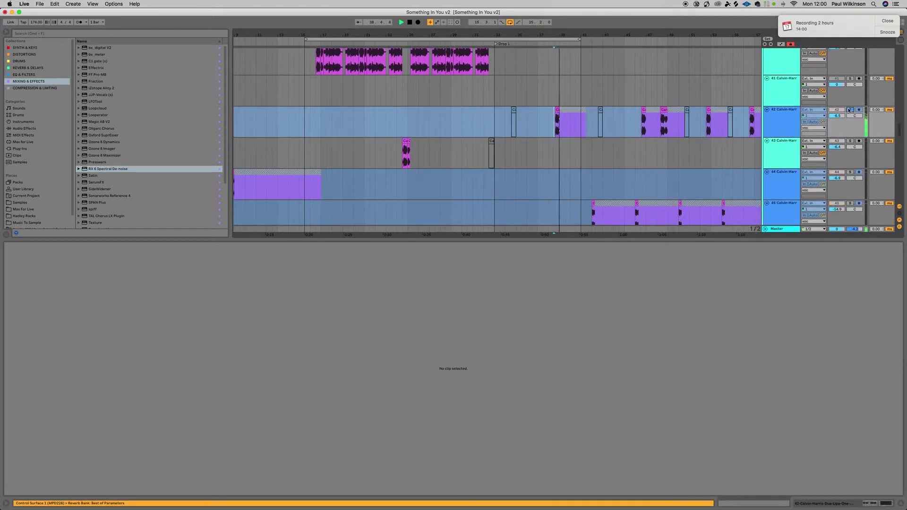
pyautogui.click(642, 129)
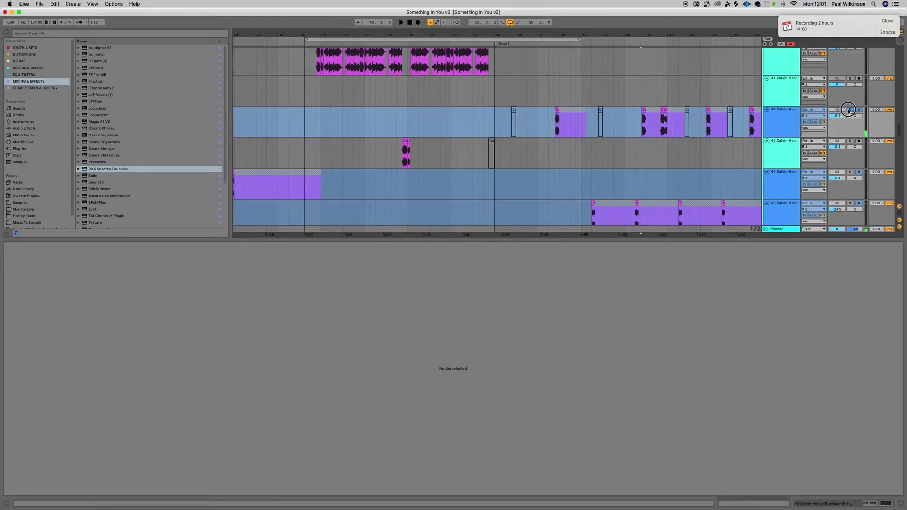
pyautogui.scroll(3, 679, 120)
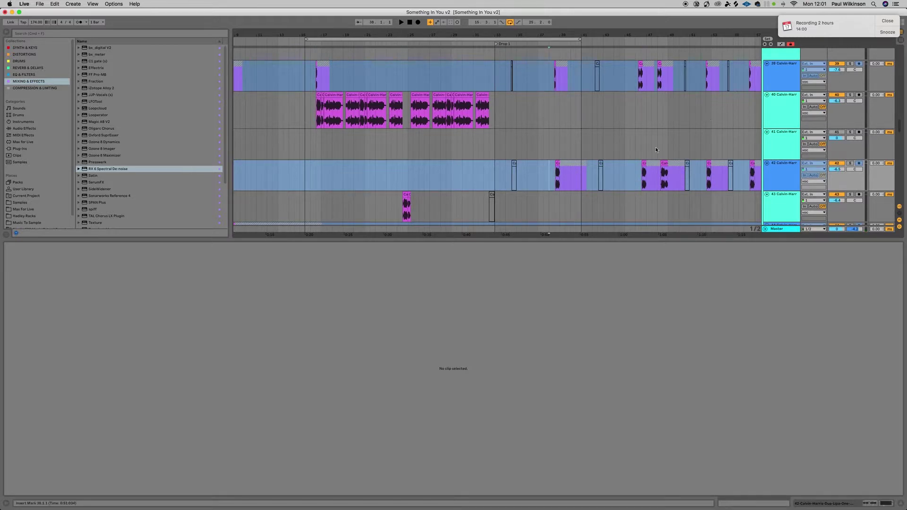
# Play the track 40 vocal chop between Break and Switch, soloing its track.
pyautogui.scroll(3, 656, 78)
pyautogui.hscroll(8, 657, 79)
pyautogui.scroll(-3, 567, 109)
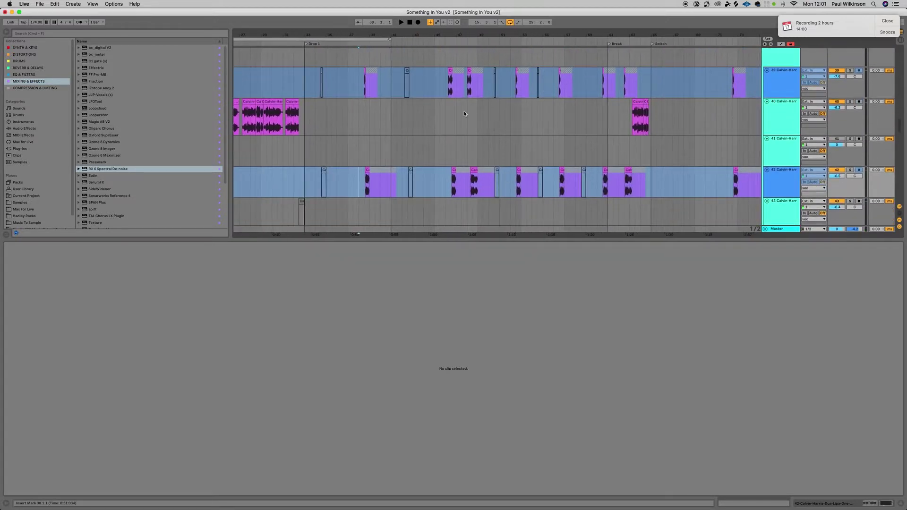
pyautogui.click(634, 126)
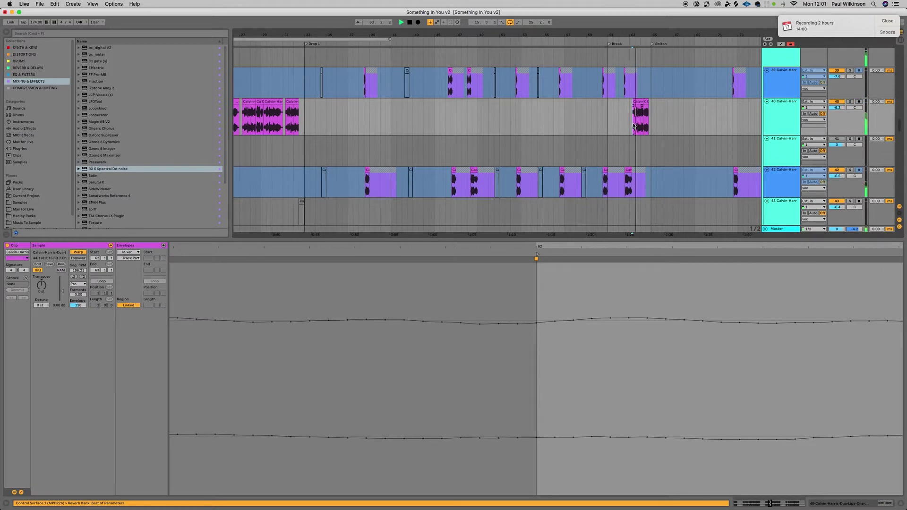
pyautogui.click(850, 102)
pyautogui.press('+')
pyautogui.press('+')
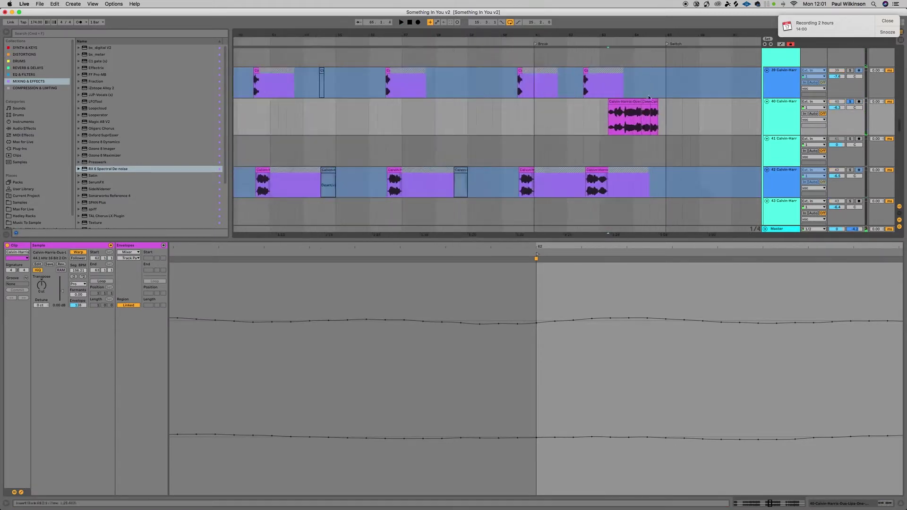
# Listen to the cut sections of the soloed chop before Switch and examine its final slice.
pyautogui.moveTo(641, 118); pyautogui.dragTo(651, 118)
pyautogui.press('space')
pyautogui.press('space')
pyautogui.click(652, 102)
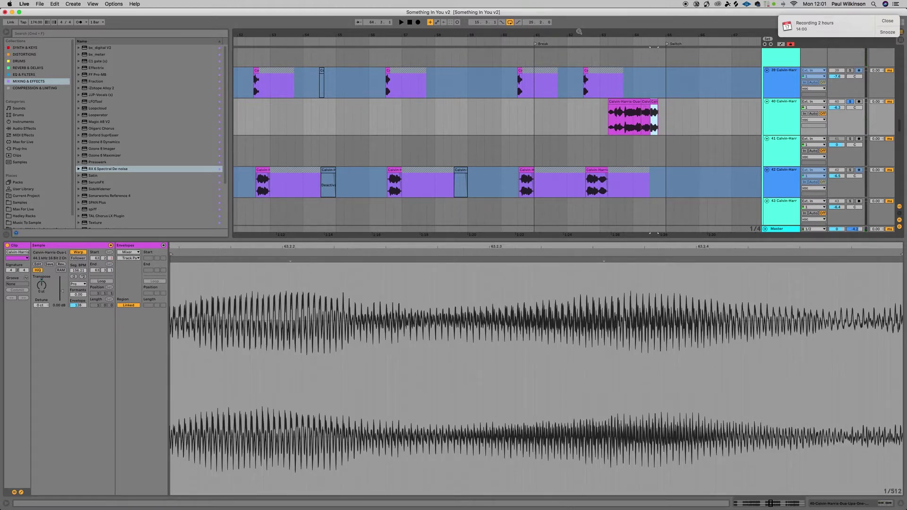
# Delete the leftover acapella clip starting at 78.1.1 on track 41.
pyautogui.moveTo(579, 31); pyautogui.dragTo(579, 14)
pyautogui.scroll(3, 548, 110)
pyautogui.hscroll(5, 746, 208)
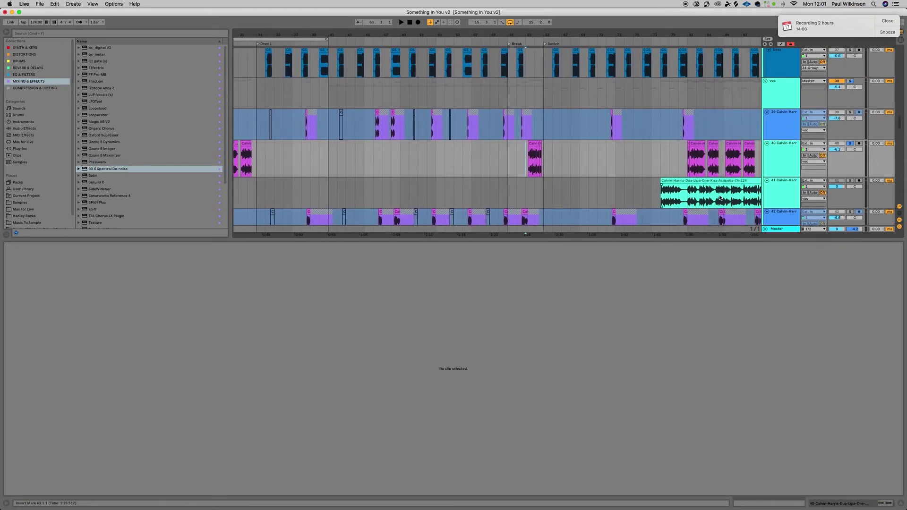
pyautogui.click(718, 184)
pyautogui.press('Delete')
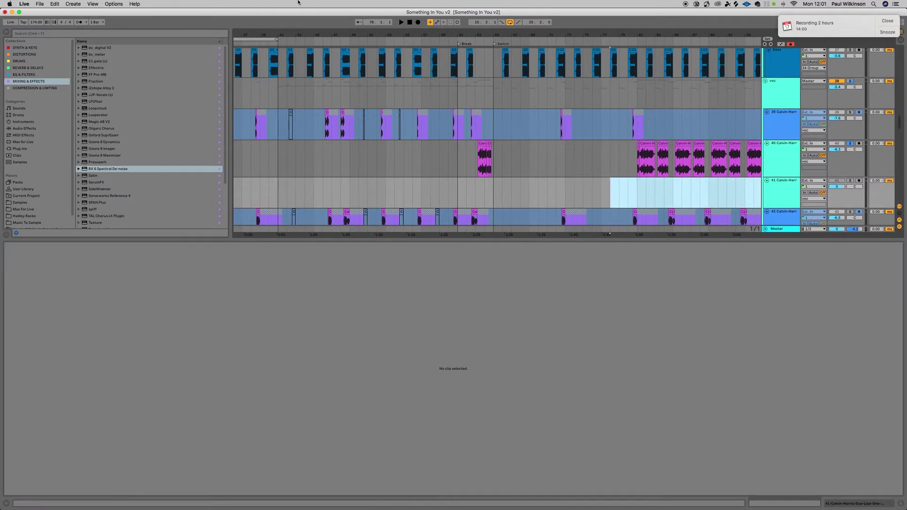
# Look over the drum, bass and vocal tracks across the whole arrangement.
pyautogui.moveTo(480, 35); pyautogui.dragTo(479, 11)
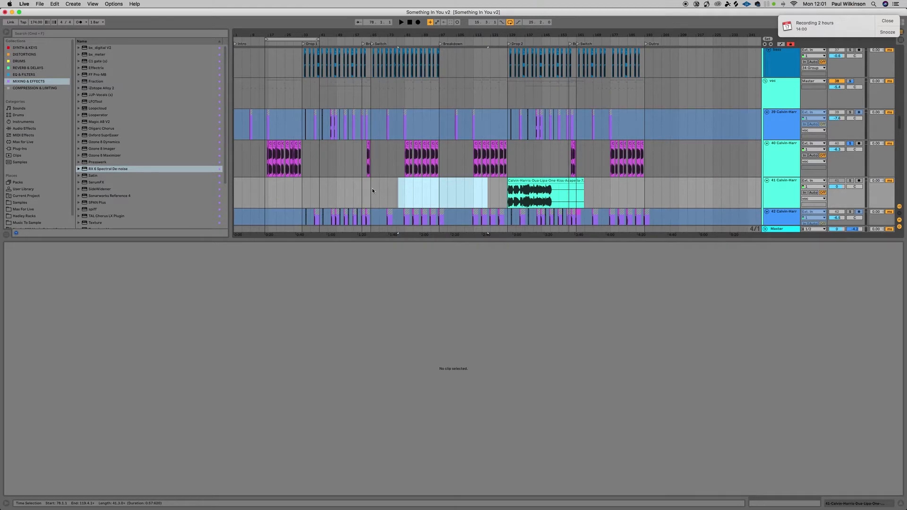
pyautogui.hscroll(1, 399, 202)
pyautogui.scroll(10, 414, 170)
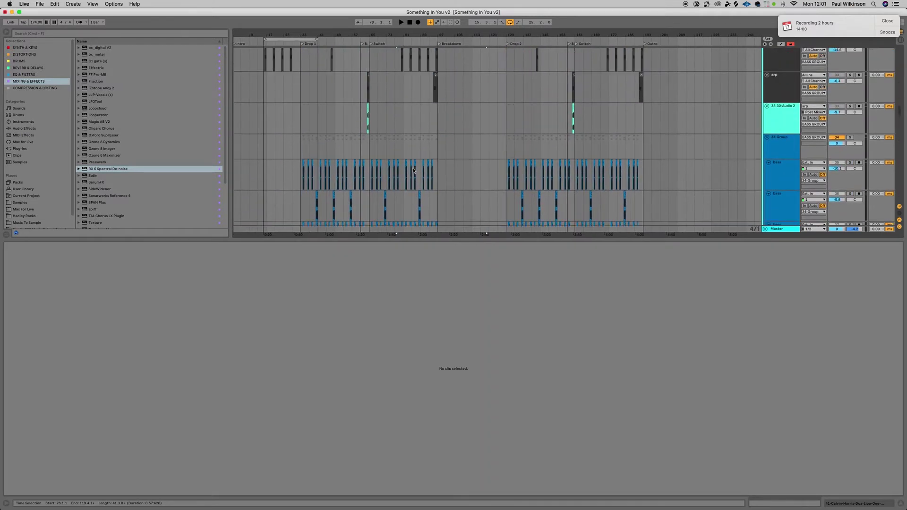
pyautogui.scroll(9, 458, 144)
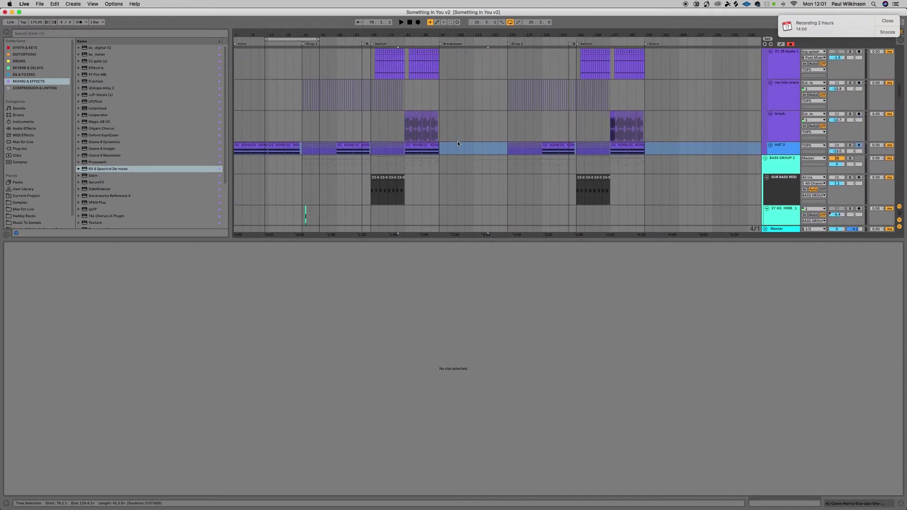
pyautogui.scroll(-10, 457, 144)
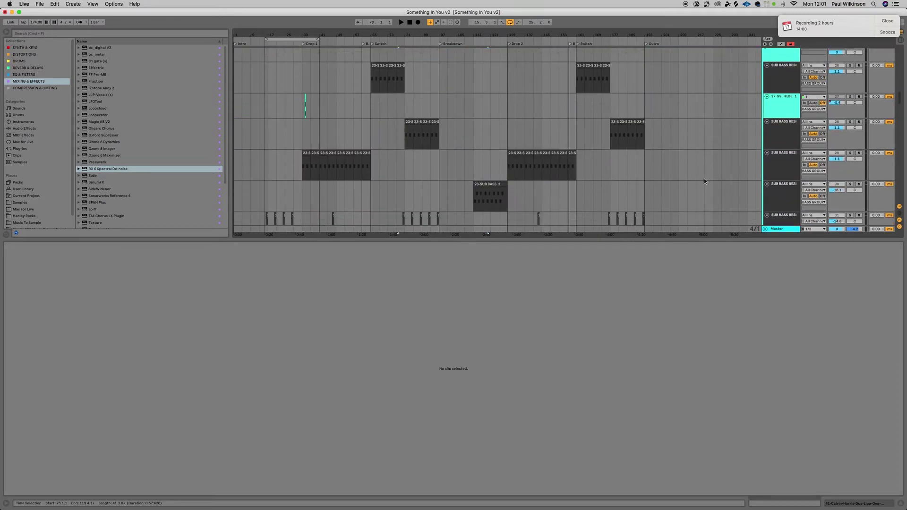
pyautogui.scroll(-10, 703, 181)
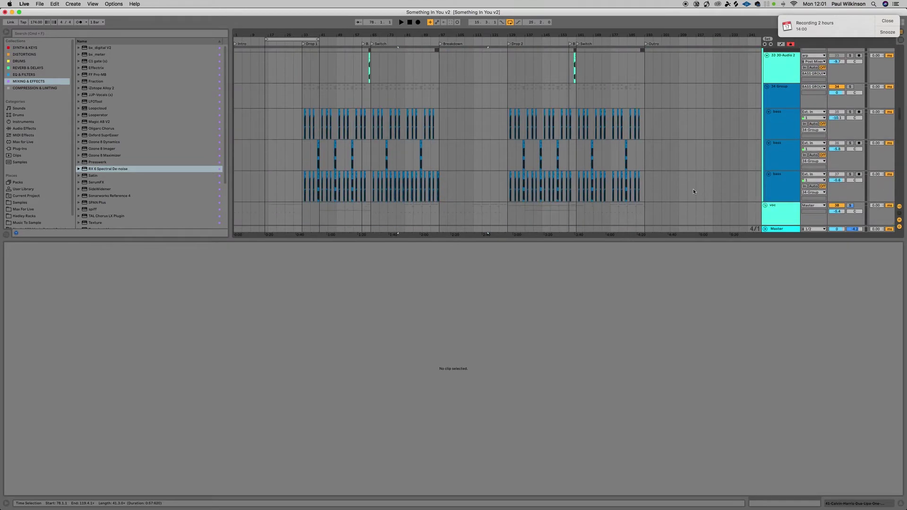
# Delete the remaining acapella clip at Drop 2 on track 41.
pyautogui.scroll(-5, 694, 192)
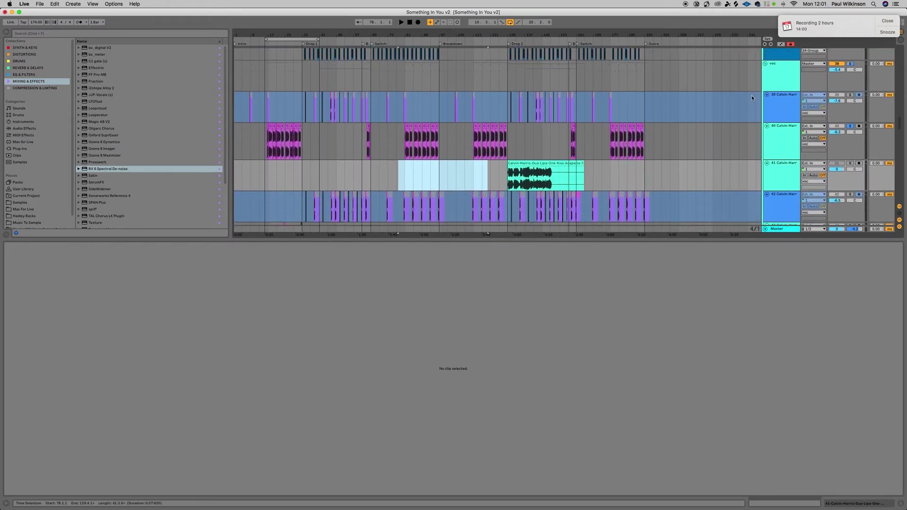
pyautogui.scroll(-1, 753, 113)
pyautogui.click(793, 77)
pyautogui.click(772, 108)
pyautogui.click(770, 130)
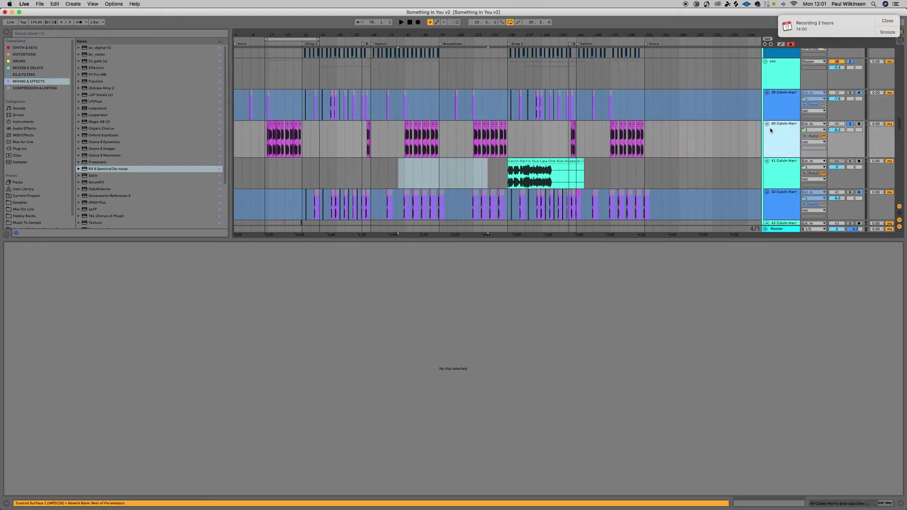
pyautogui.click(303, 115)
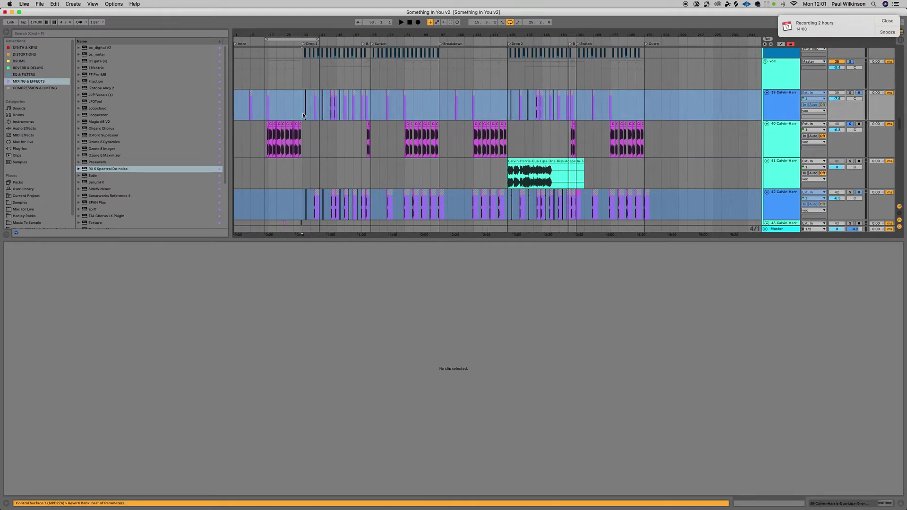
pyautogui.click(539, 160)
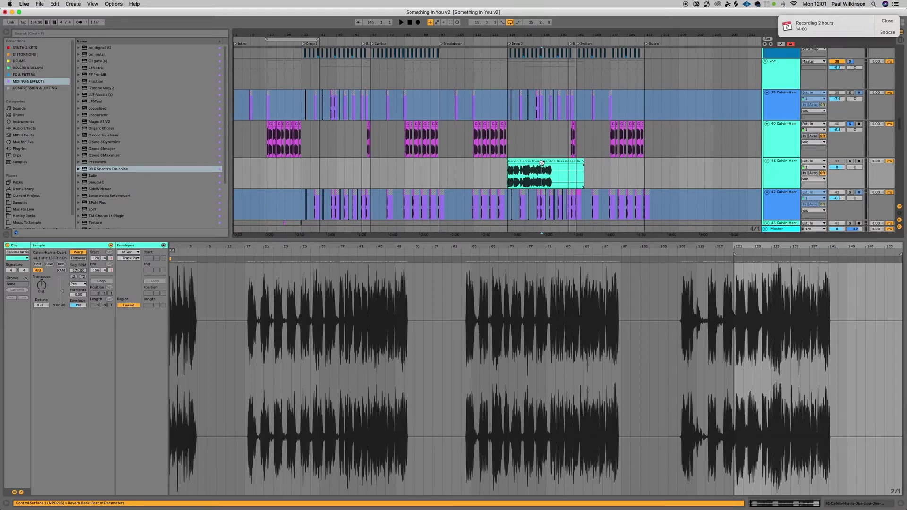
pyautogui.press('Delete')
# Examine the vocal chop placement from Drop 1 to Breakdown, along with the bass and percussion tracks around Switch.
pyautogui.scroll(-3, 295, 171)
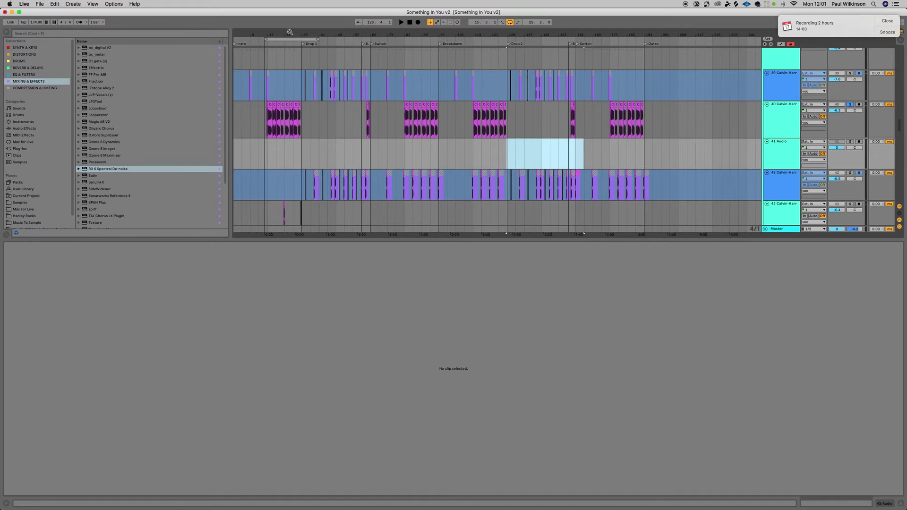
pyautogui.scroll(5, 290, 32)
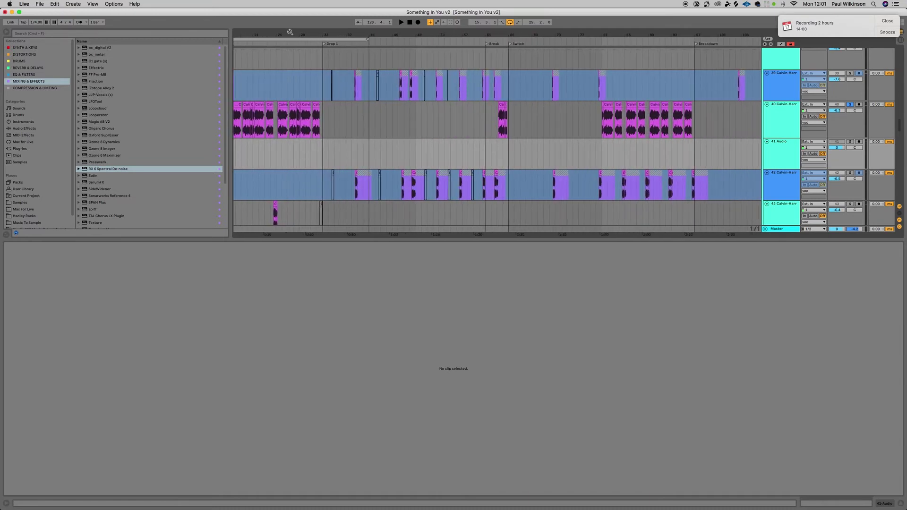
pyautogui.hscroll(-5, 304, 152)
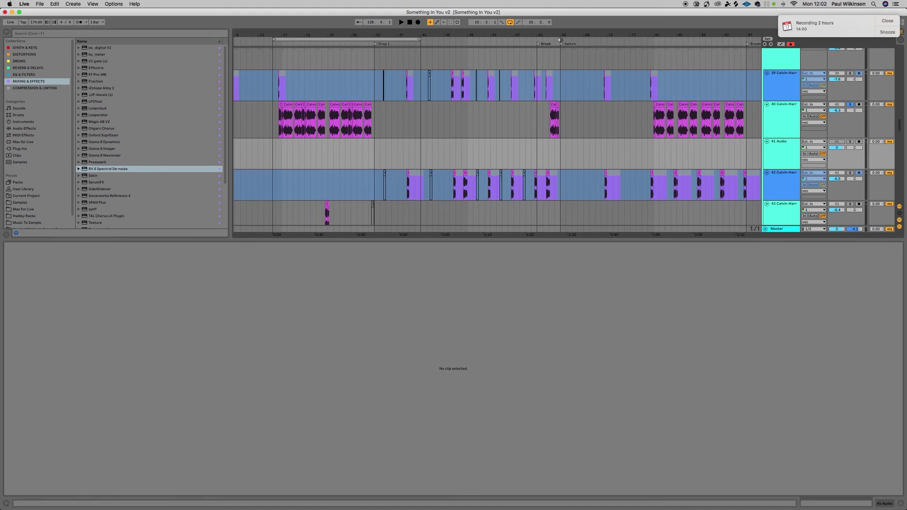
pyautogui.scroll(-3, 432, 35)
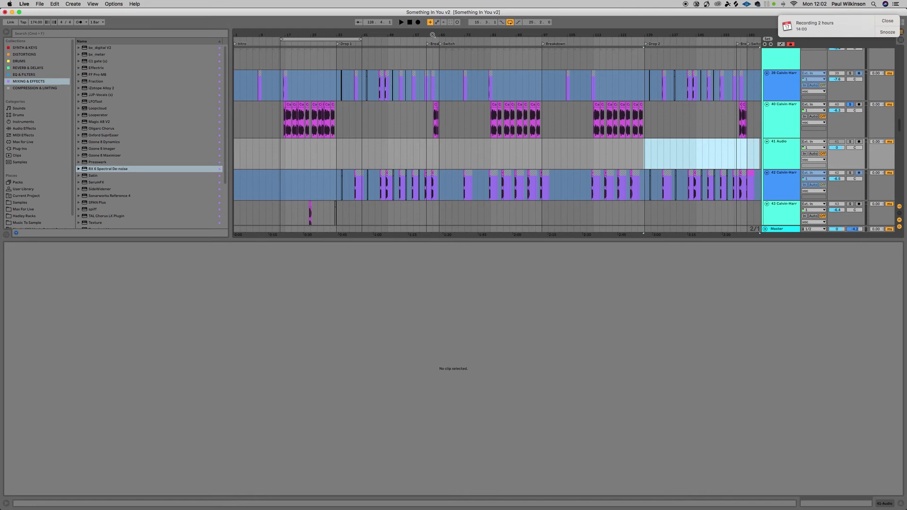
pyautogui.scroll(10, 434, 57)
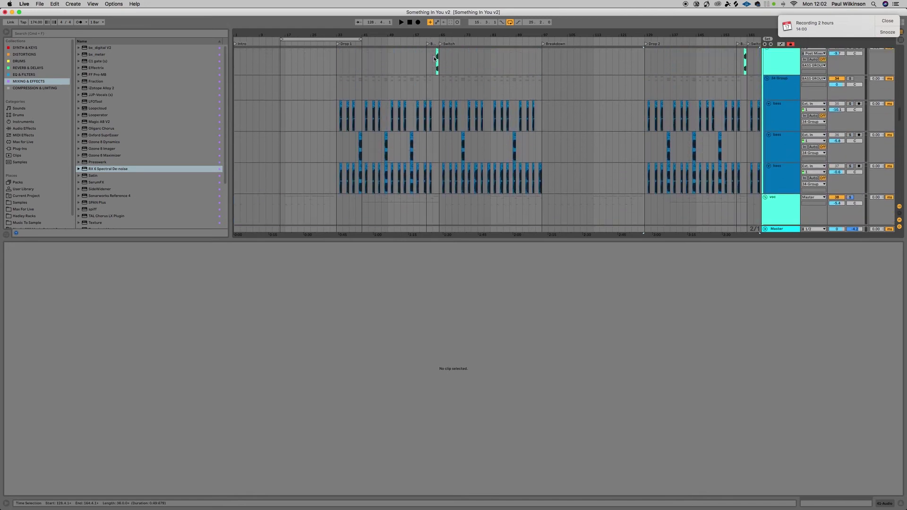
pyautogui.scroll(15, 433, 59)
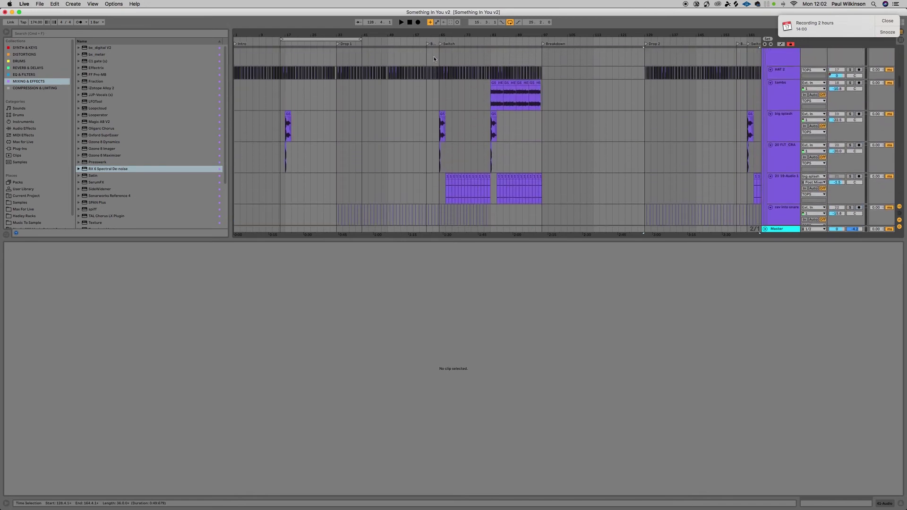
pyautogui.scroll(-15, 451, 126)
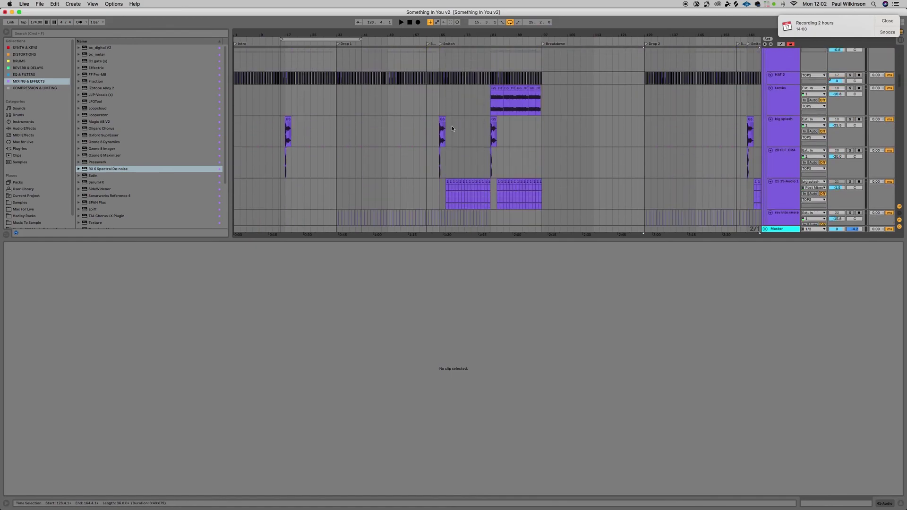